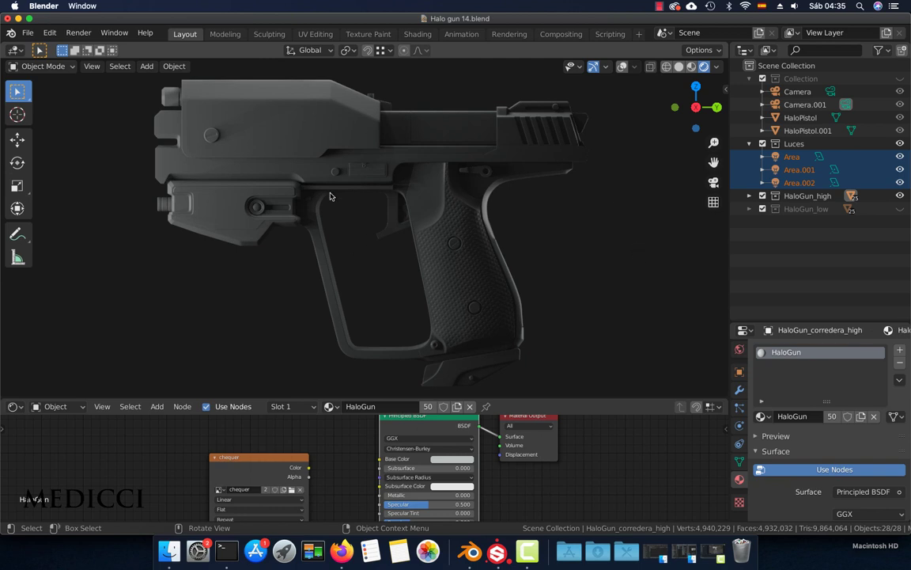
- Hide HaloGun_high, show HaloGun_low, and switch the viewport to Solid shading
click(899, 196)
click(899, 209)
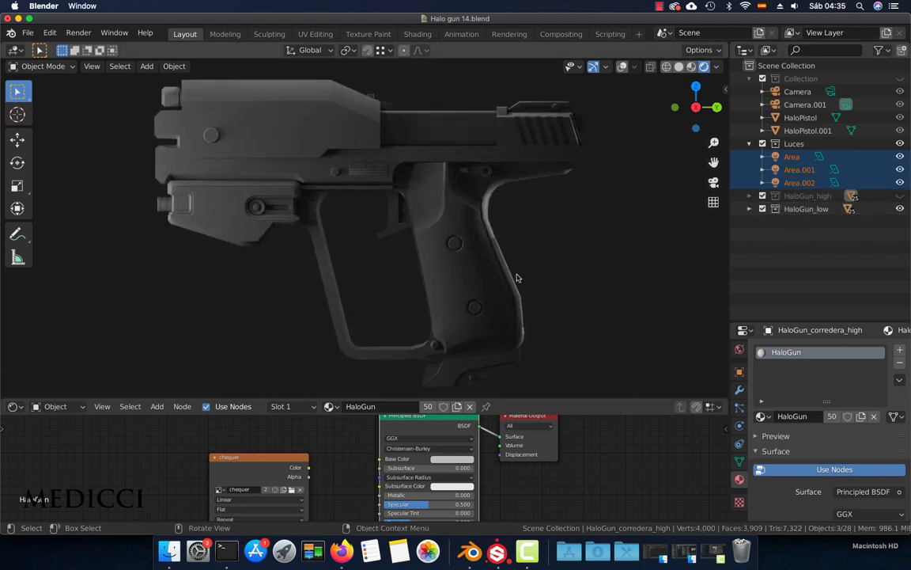
click(679, 67)
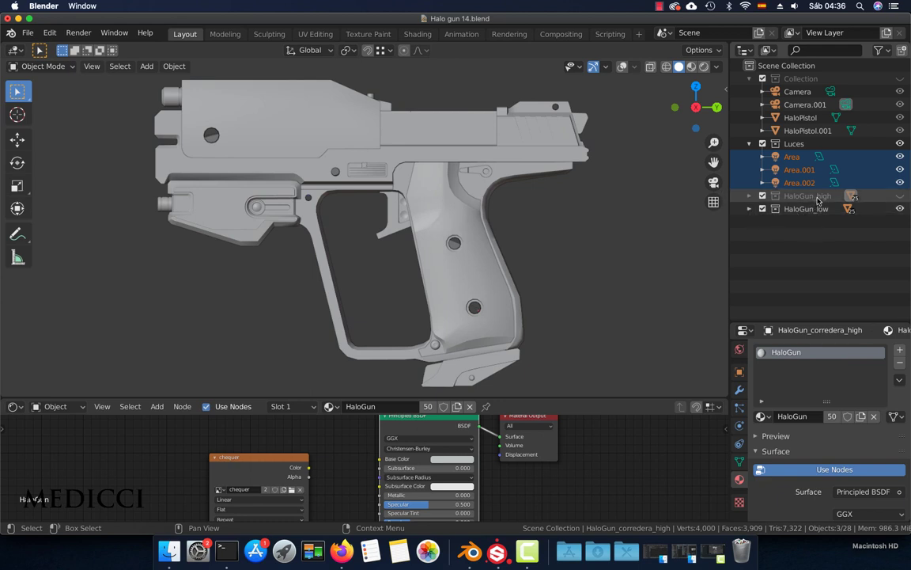
- Expand HaloGun_low and step through its parts, from HaloGun_corredera2_low to HaloGun_laser_low
click(750, 208)
scroll(791, 230, down, 3)
click(809, 235)
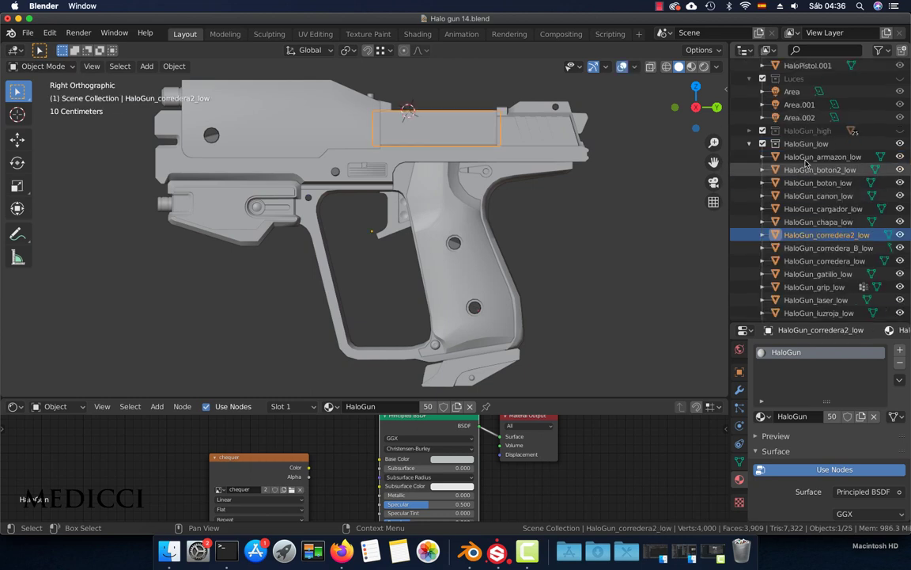
scroll(808, 240, down, 1)
click(806, 238)
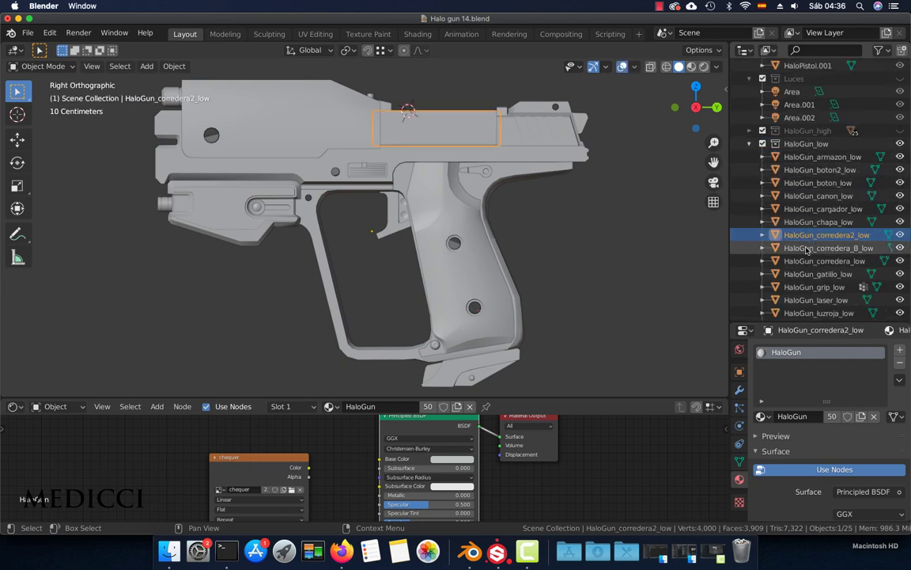
scroll(807, 237, down, 1)
click(805, 236)
scroll(805, 236, down, 1)
click(804, 235)
scroll(803, 235, down, 2)
click(801, 235)
scroll(802, 236, down, 2)
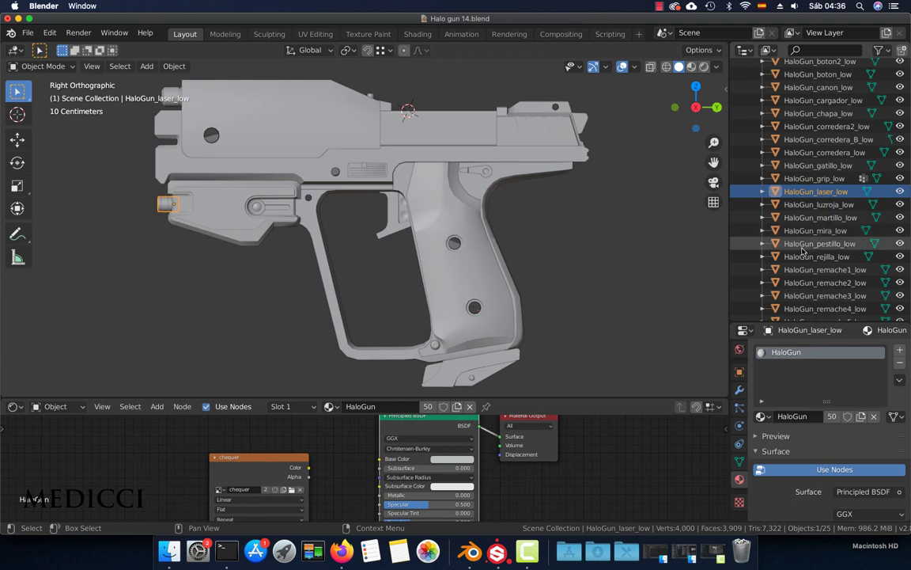
- Identify HaloGun_canon_low, HaloGun_armazon_low, the upper slide and HaloGun_mira_low by selecting them
scroll(807, 174, up, 3)
click(808, 133)
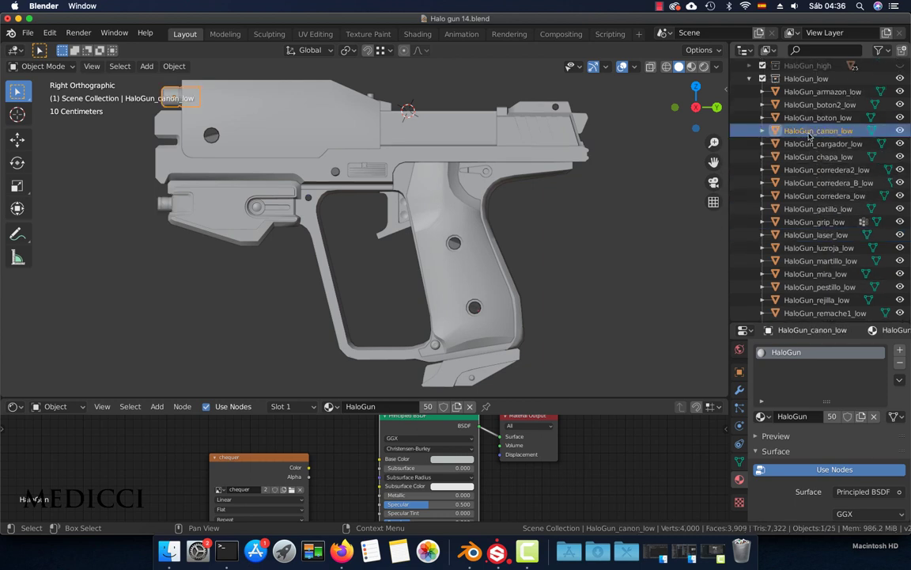
click(467, 265)
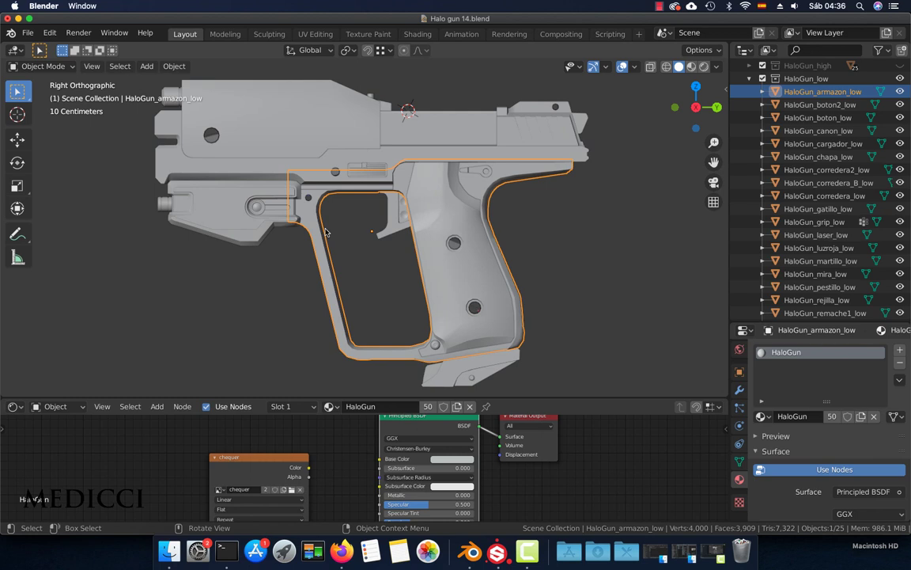
click(170, 104)
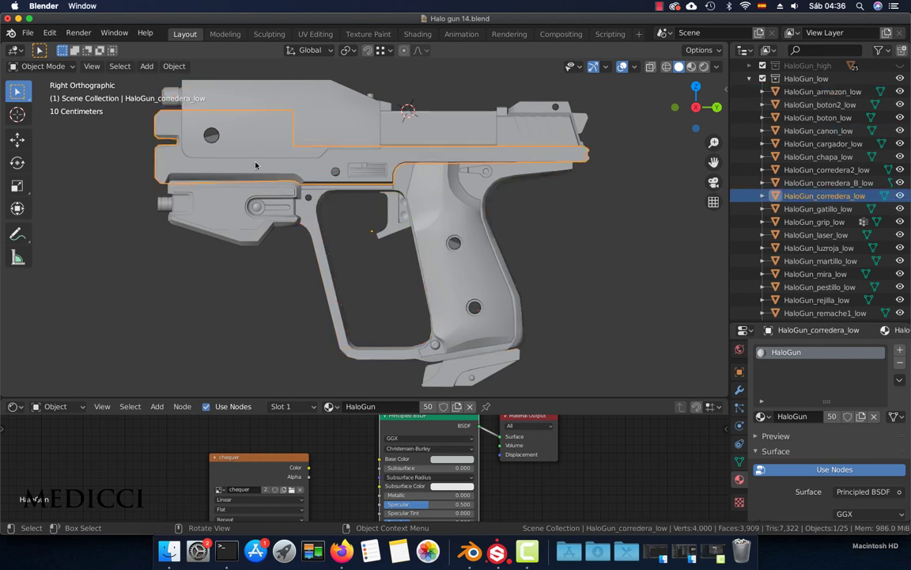
click(233, 193)
click(241, 178)
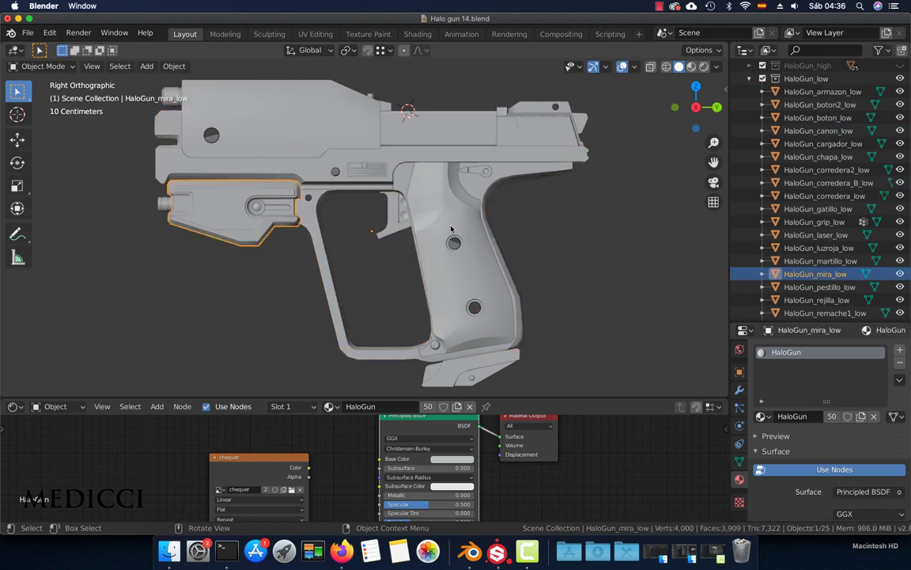
- Expand HaloGun_high and select its parts down to HaloGun_grip_high
scroll(807, 184, up, 5)
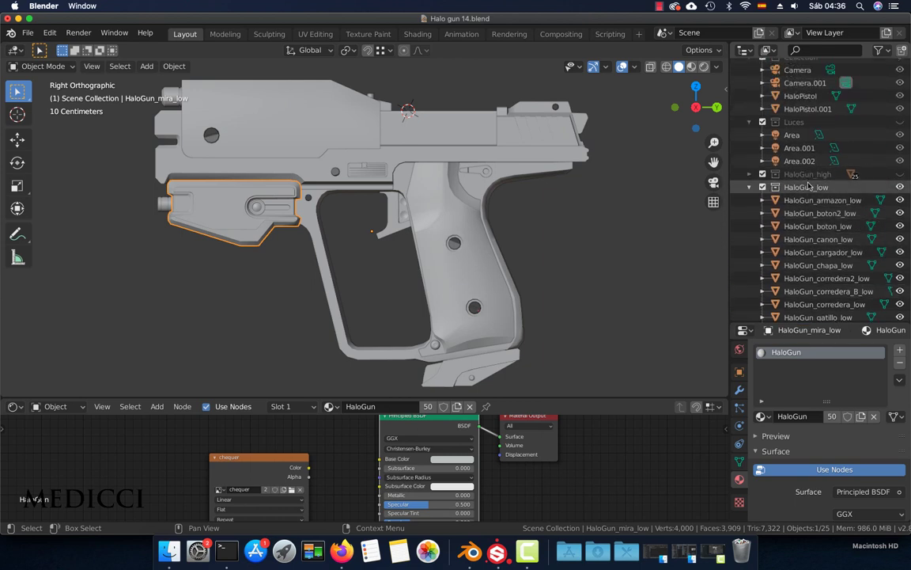
click(750, 176)
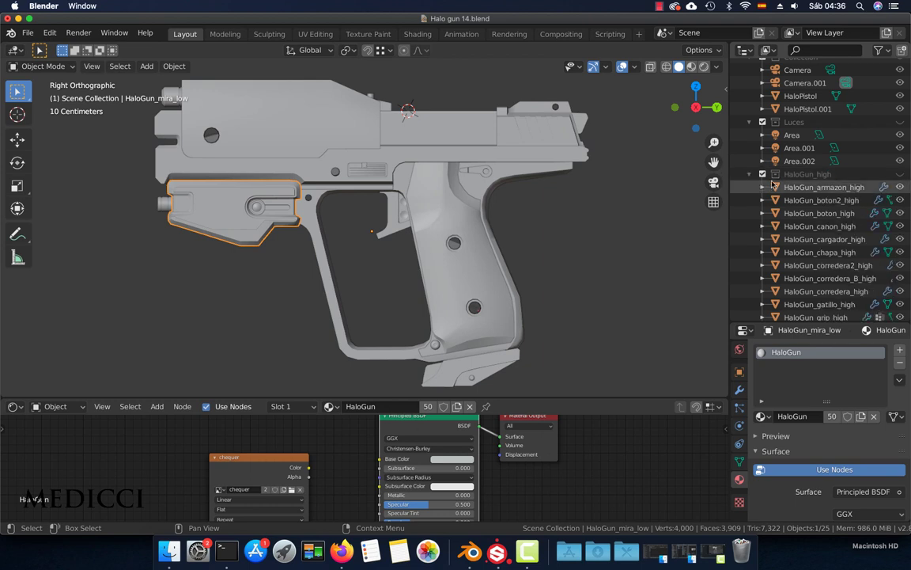
scroll(812, 196, down, 3)
click(811, 195)
key(Down)
key(Down)
key(Down)
key(Down)
key(Down)
key(Down)
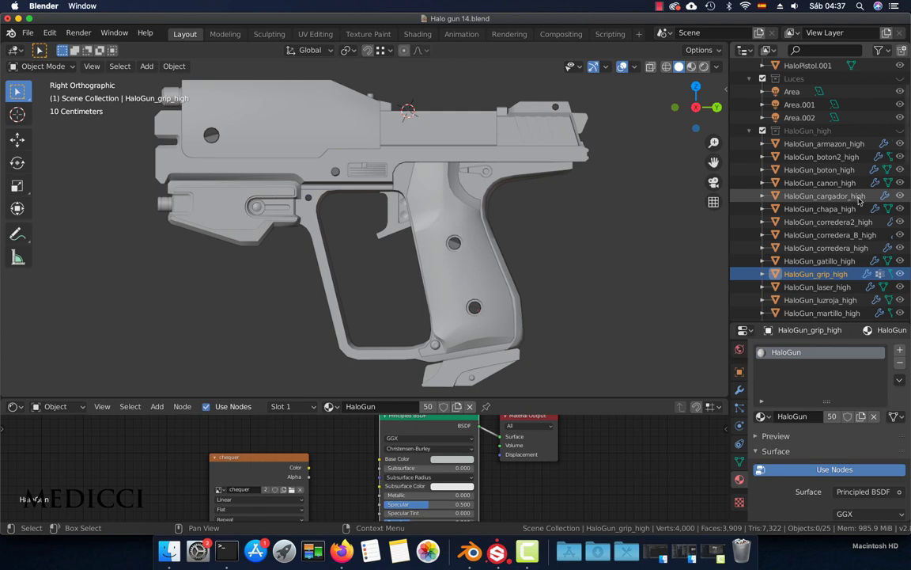
- Collapse HaloGun_high, check HaloGun_chapa_low and HaloGun_corredera2_low, then collapse HaloGun_low
click(749, 131)
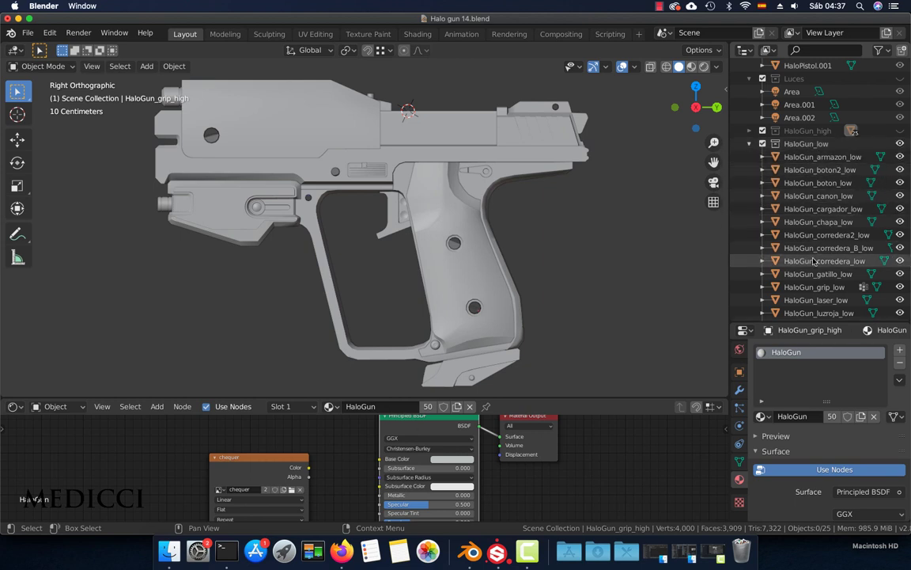
scroll(811, 194, down, 2)
scroll(813, 207, up, 1)
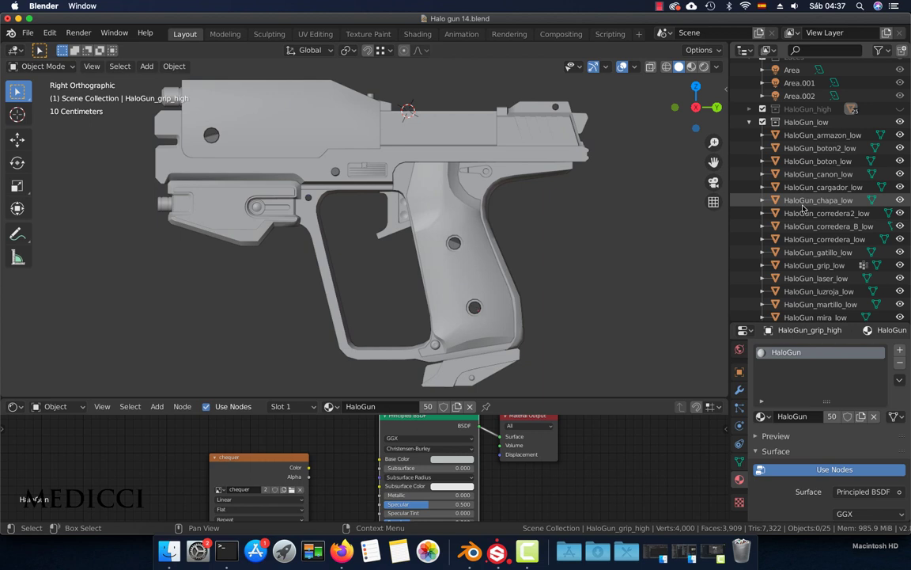
click(787, 200)
click(784, 213)
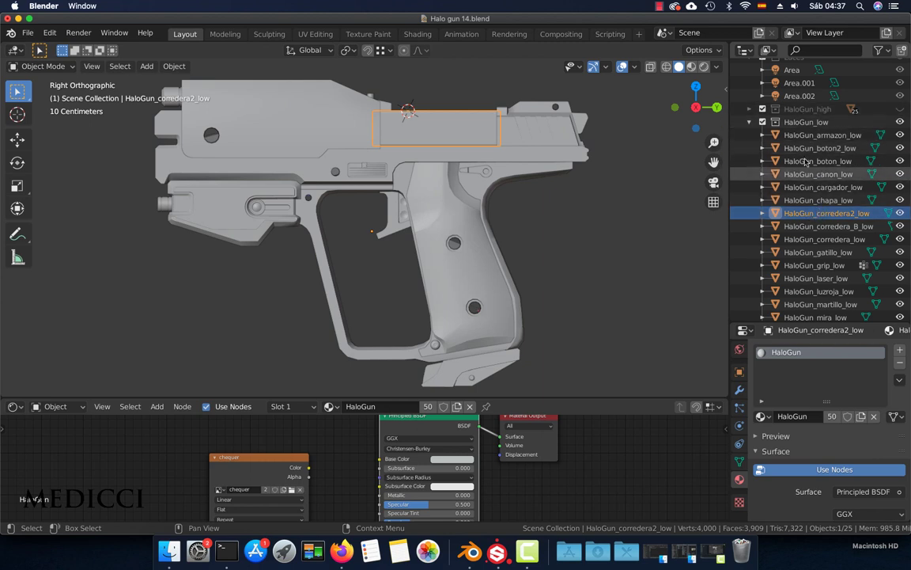
scroll(807, 178, up, 1)
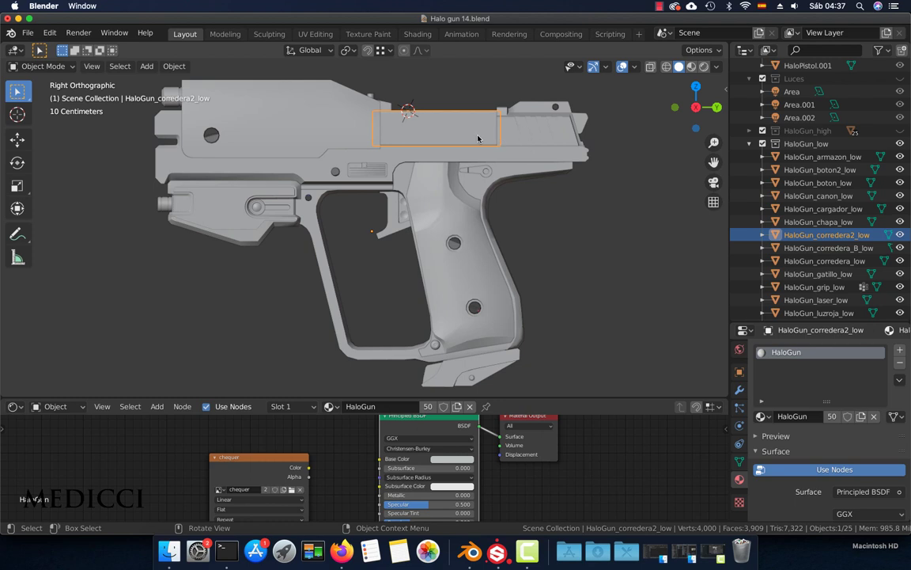
click(749, 143)
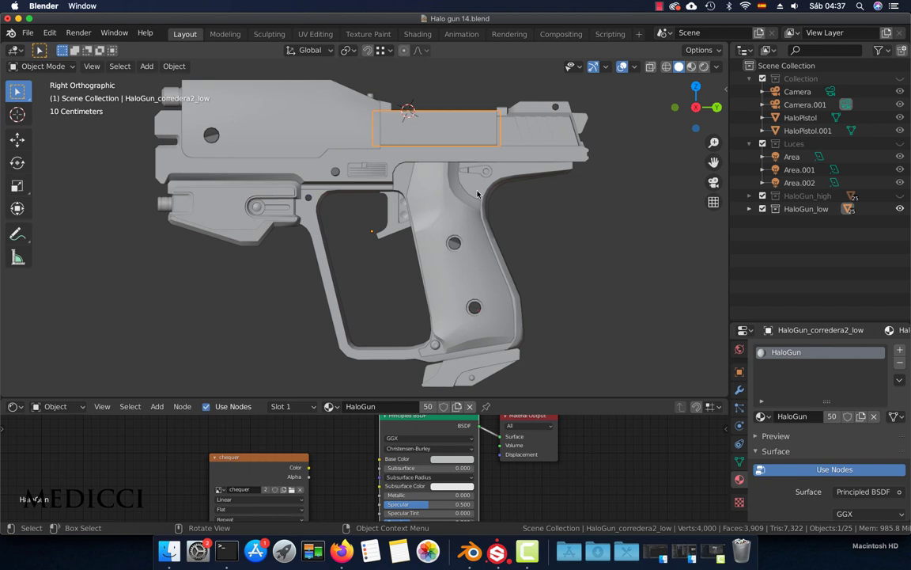
- Select all low-poly gun parts and turn the node editor area into a UV Editor
click(531, 140)
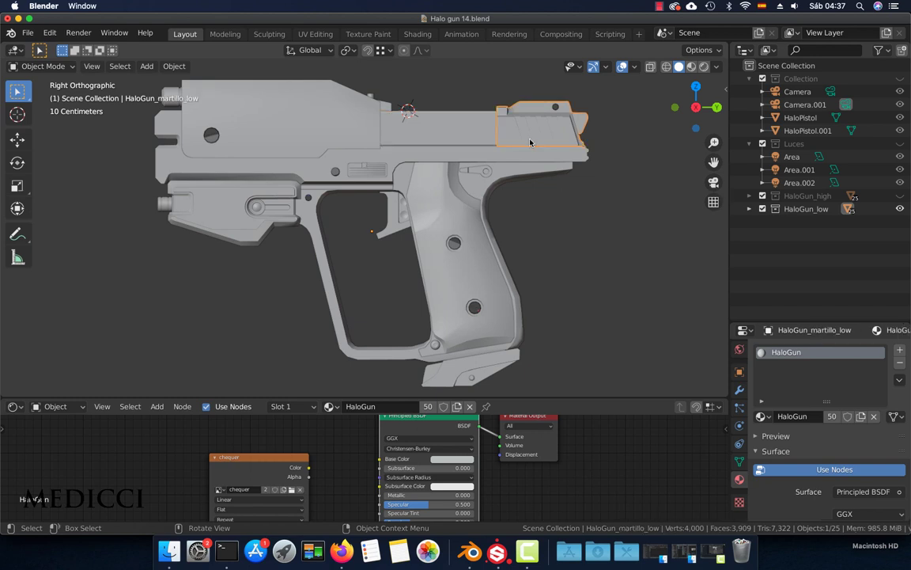
key(a)
click(23, 407)
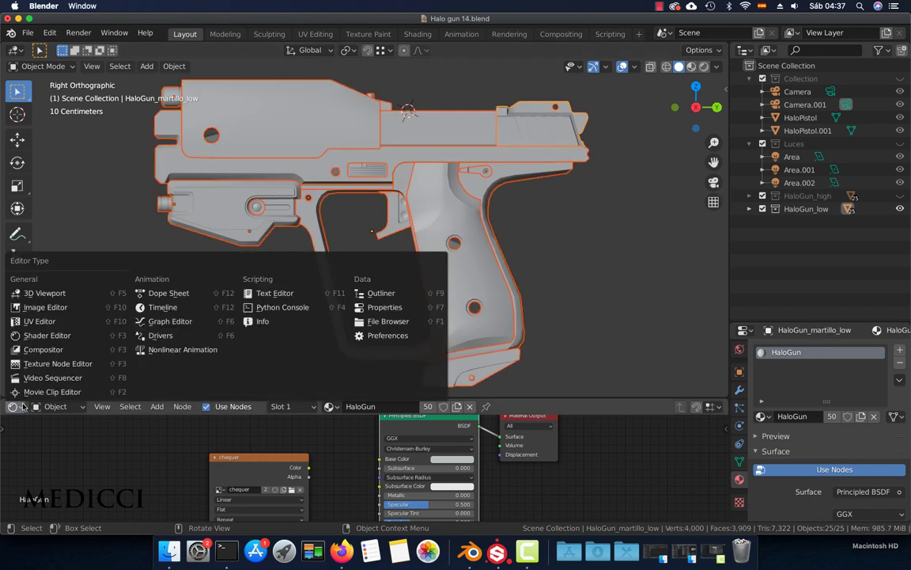
click(41, 321)
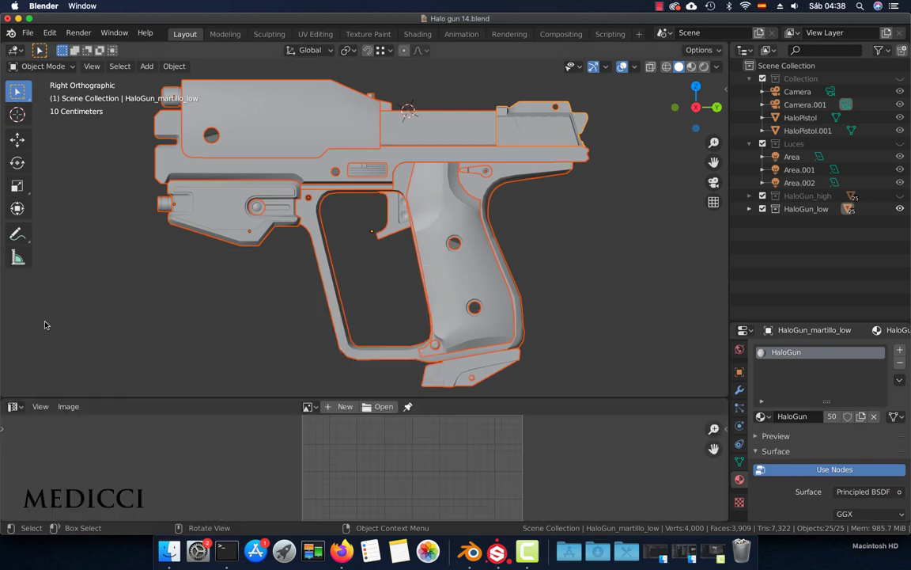
- Inspect the combined UV layout in Edit Mode, resize the areas, and return to Object Mode
key(Tab)
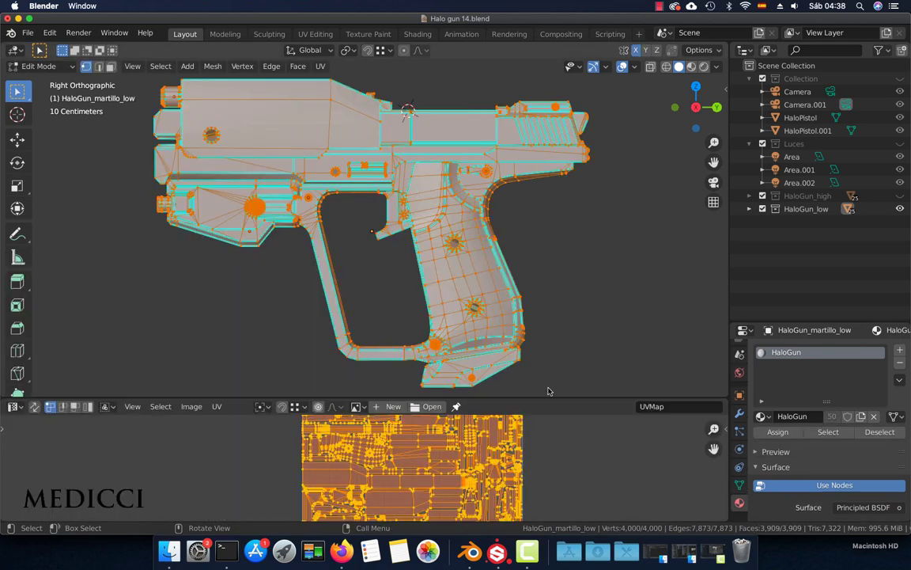
drag(551, 397, 548, 236)
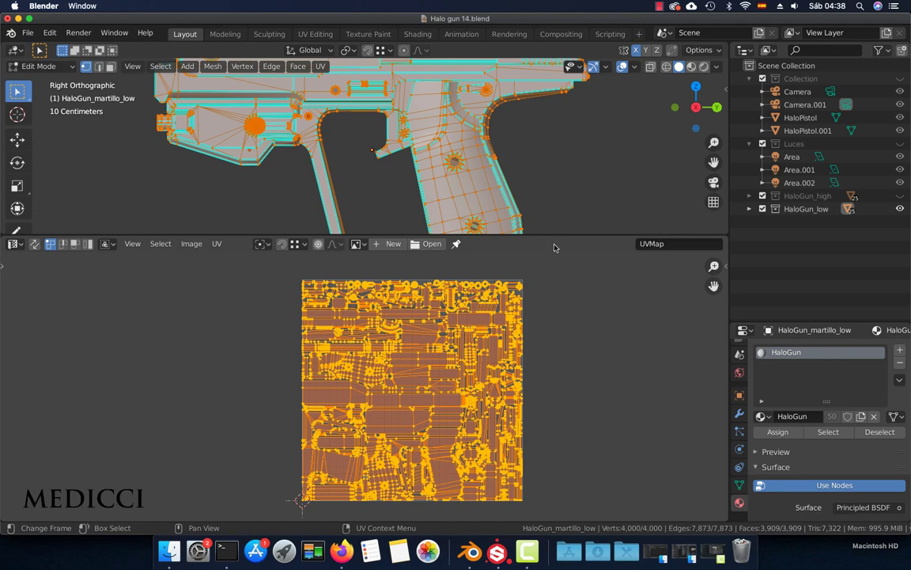
drag(494, 237, 490, 338)
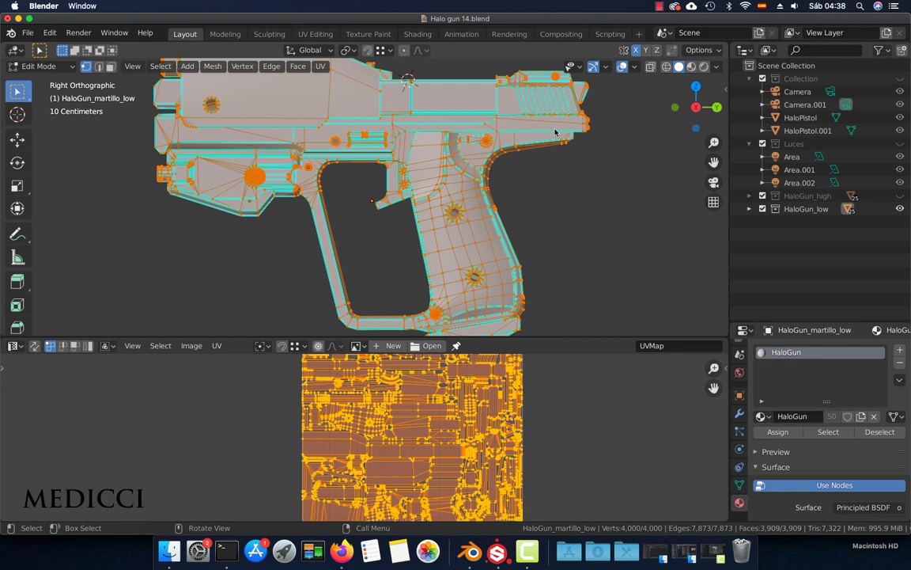
scroll(432, 181, down, 1)
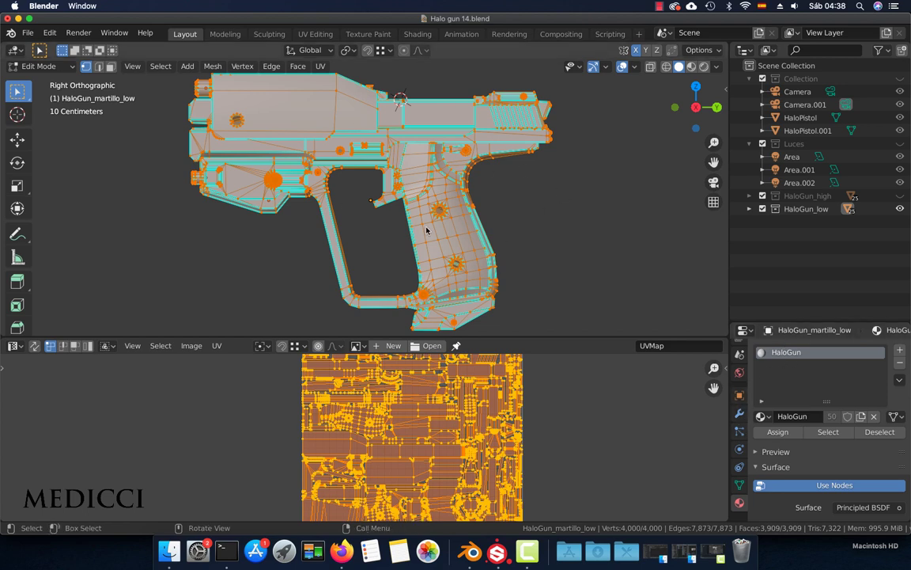
click(59, 65)
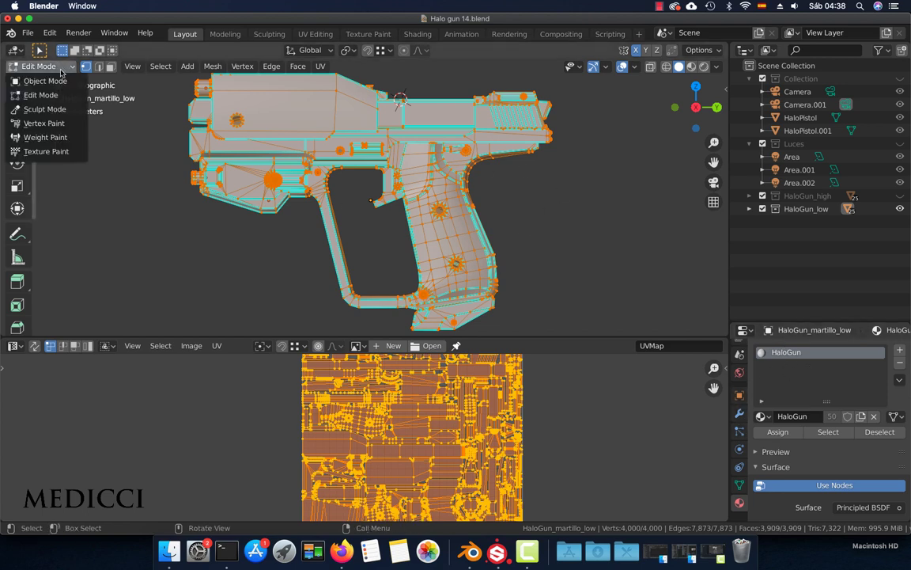
click(41, 82)
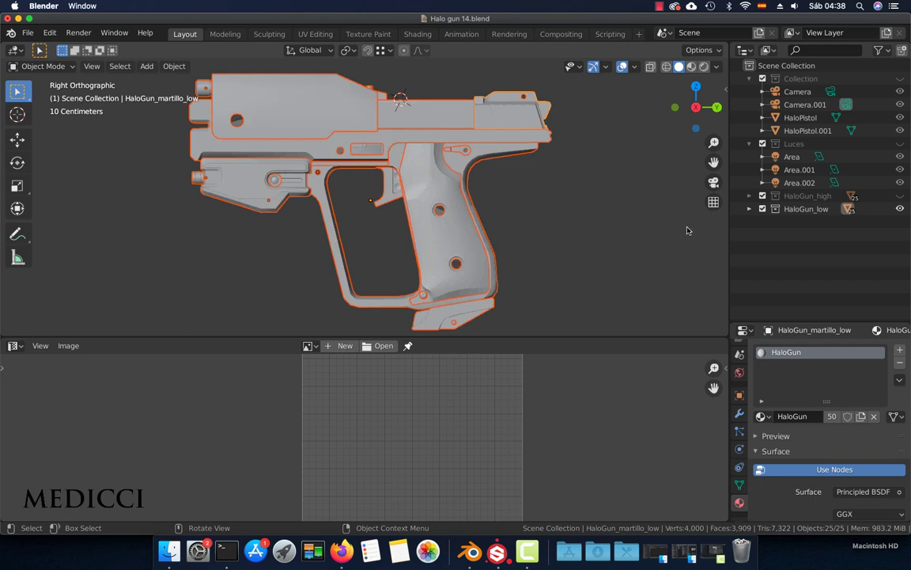
- Select all low-poly parts, start and cancel an FBX export, then hide HaloGun_low
click(795, 210)
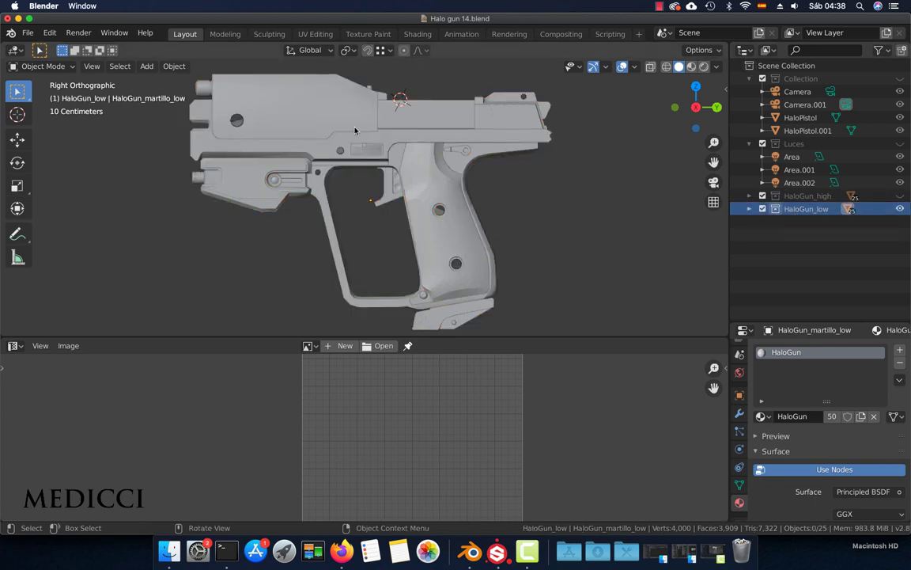
click(355, 131)
key(a)
scroll(357, 161, down, 1)
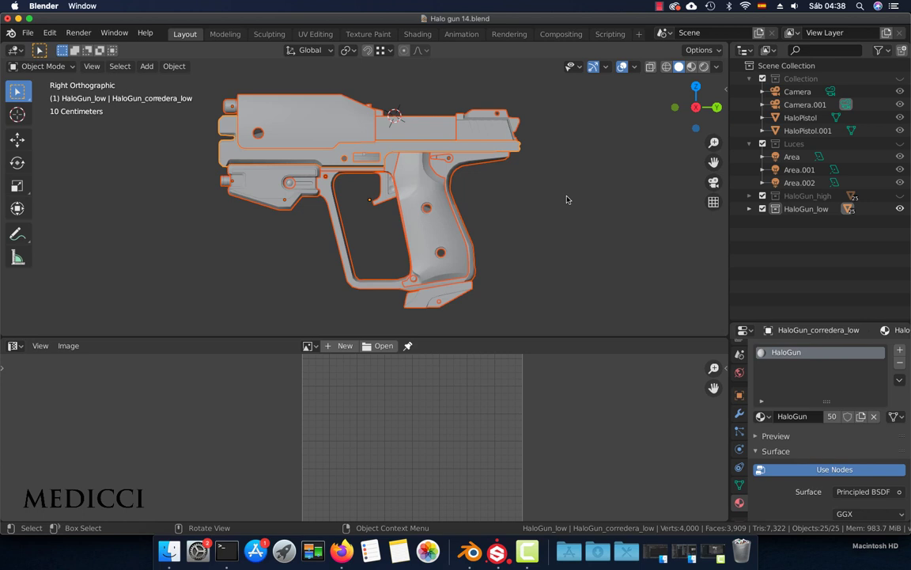
click(28, 33)
mouse_move(79, 220)
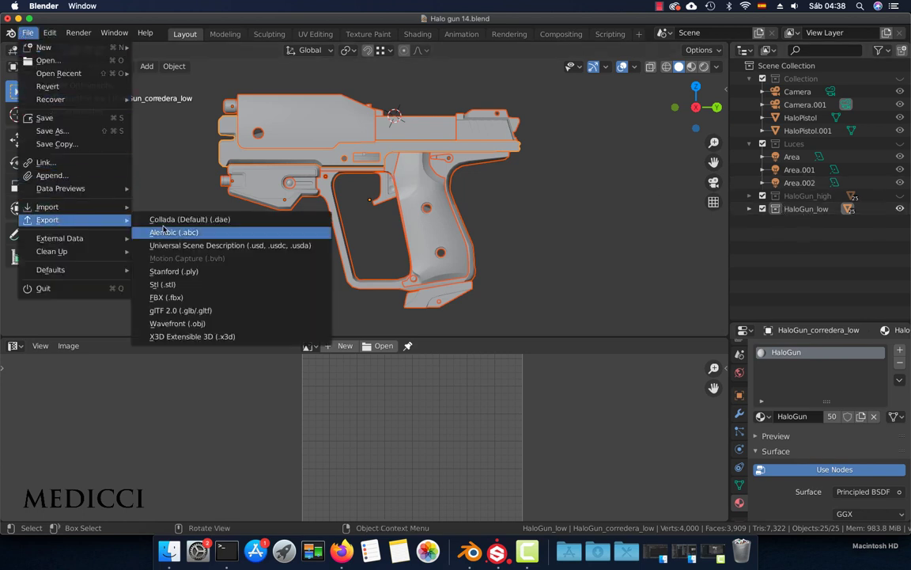
click(166, 297)
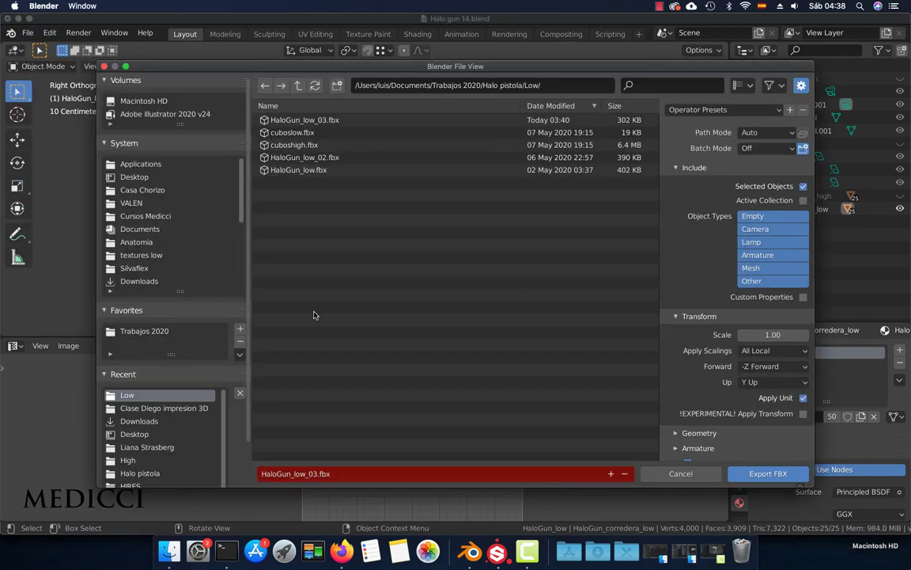
click(690, 475)
click(899, 208)
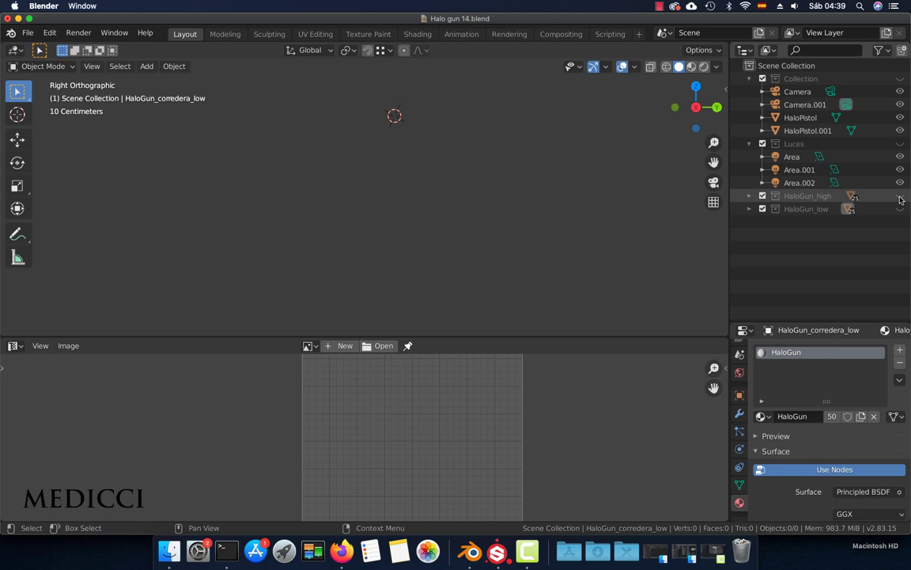
- Unhide HaloGun_high, select all 25 parts, and show their Mirror and Subdivision Surface modifiers
click(900, 197)
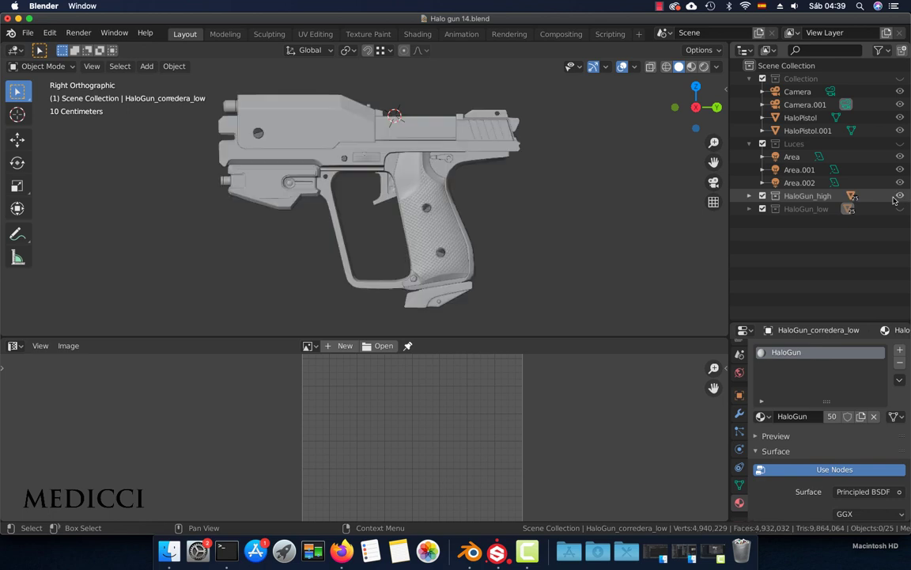
click(434, 146)
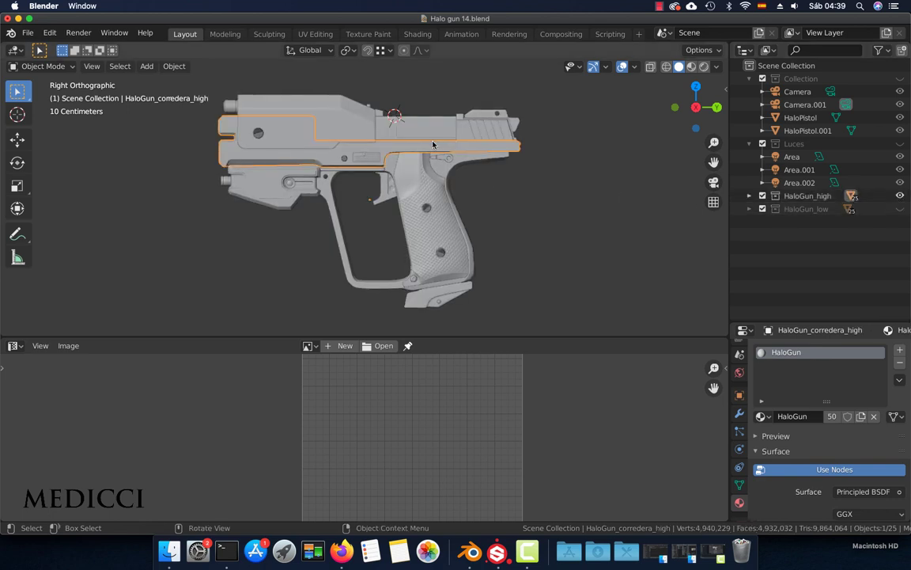
key(a)
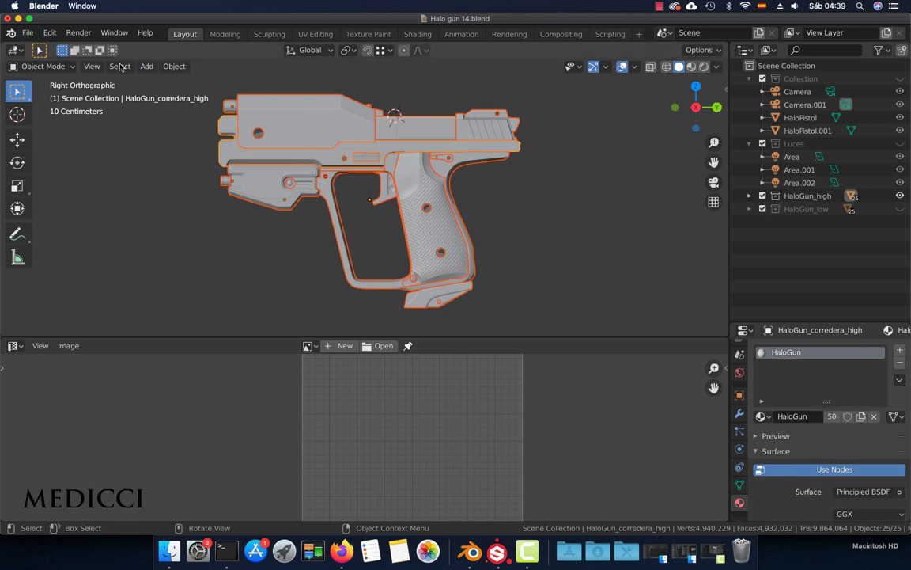
click(740, 415)
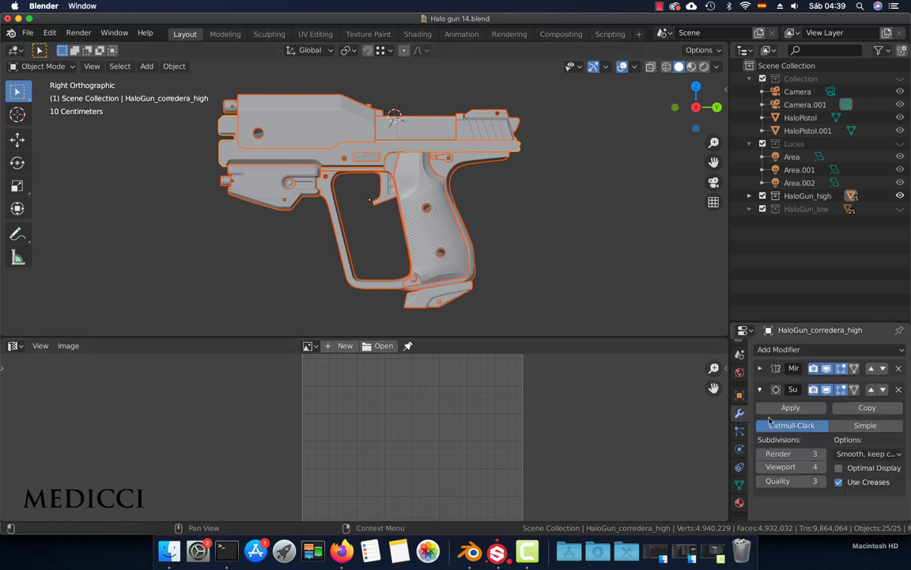
click(30, 35)
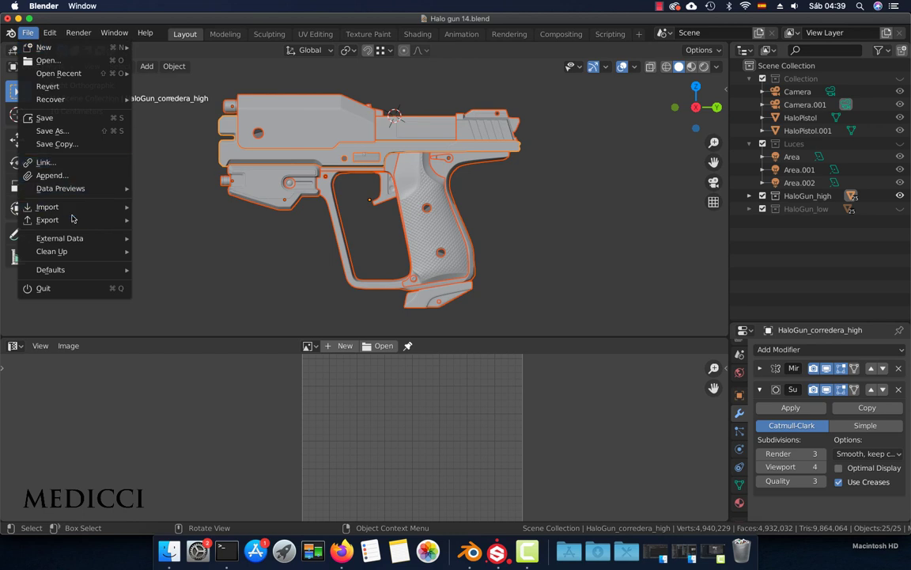
mouse_move(87, 224)
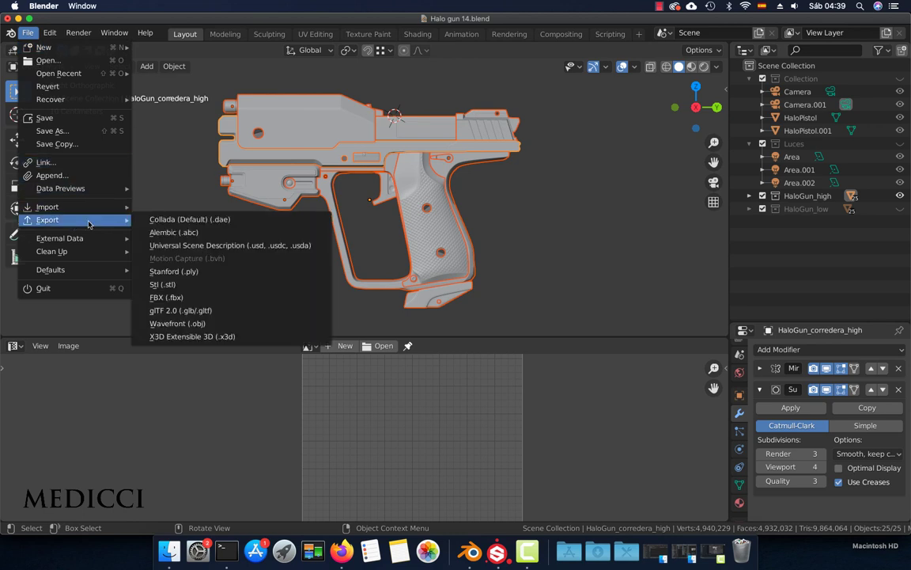
click(195, 298)
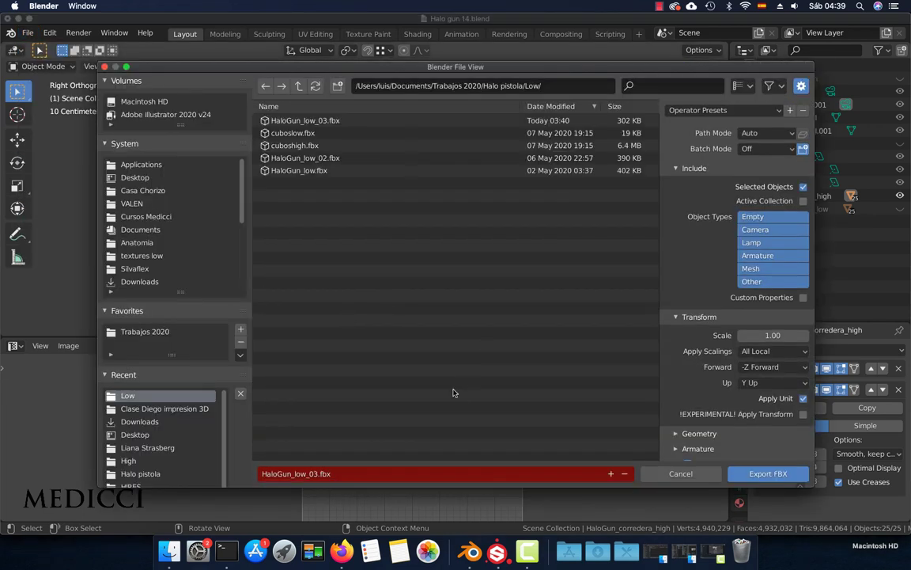
click(298, 86)
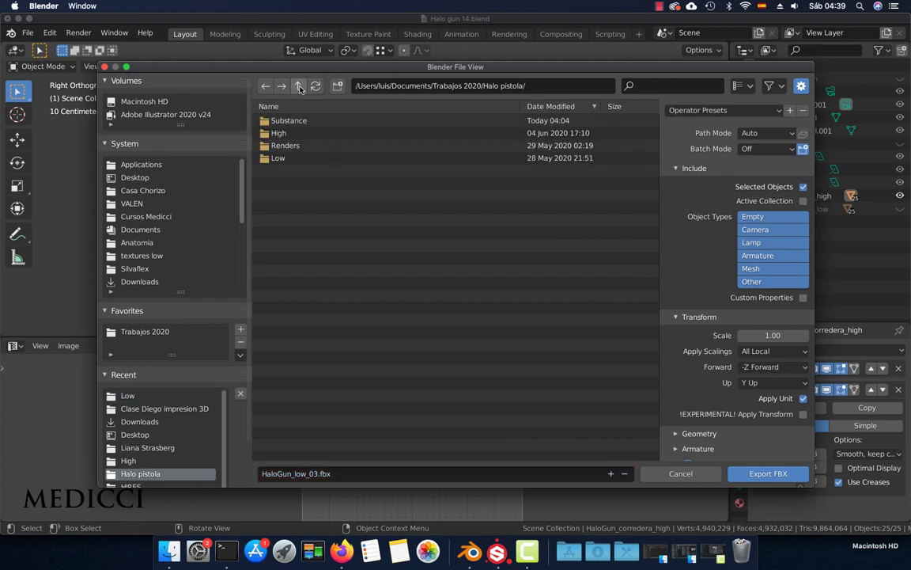
double_click(281, 133)
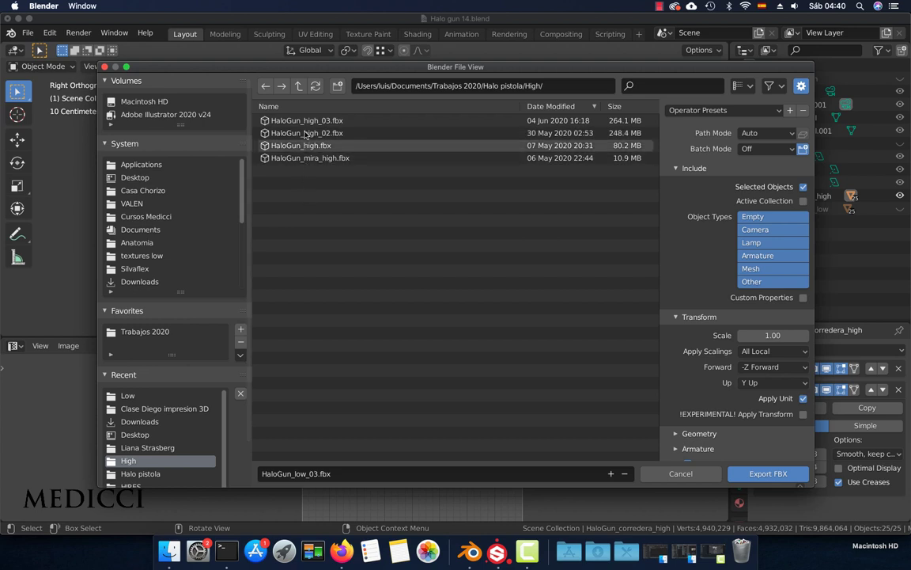
click(307, 120)
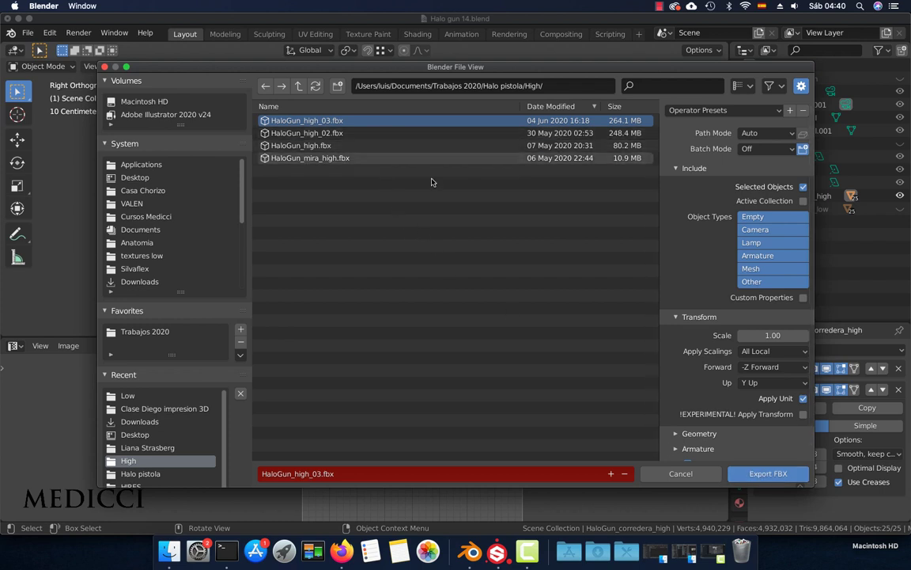
click(681, 473)
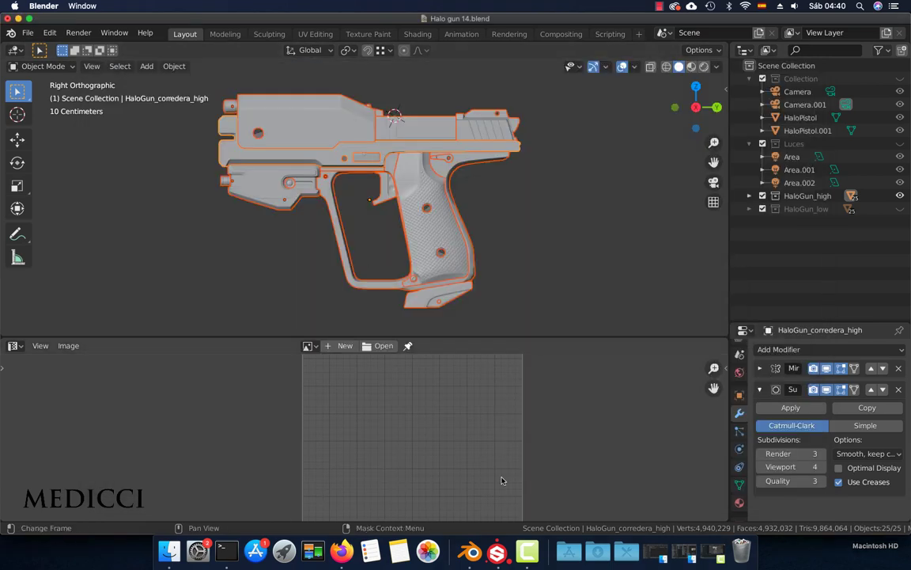
- Create a new project from Halo pistola/Low/HaloGun_low_03.fbx with tangent space computed per fragment
click(497, 551)
click(114, 6)
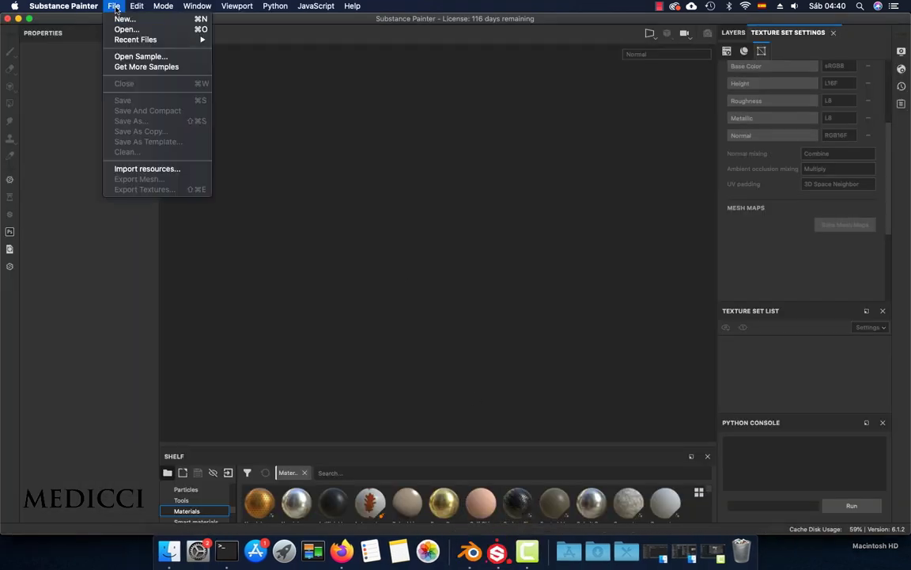
click(120, 18)
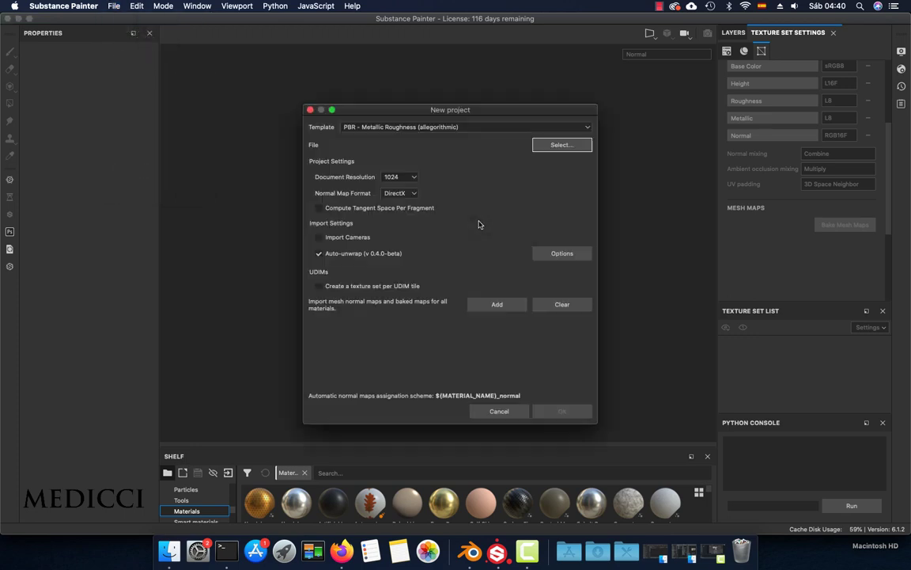
click(558, 146)
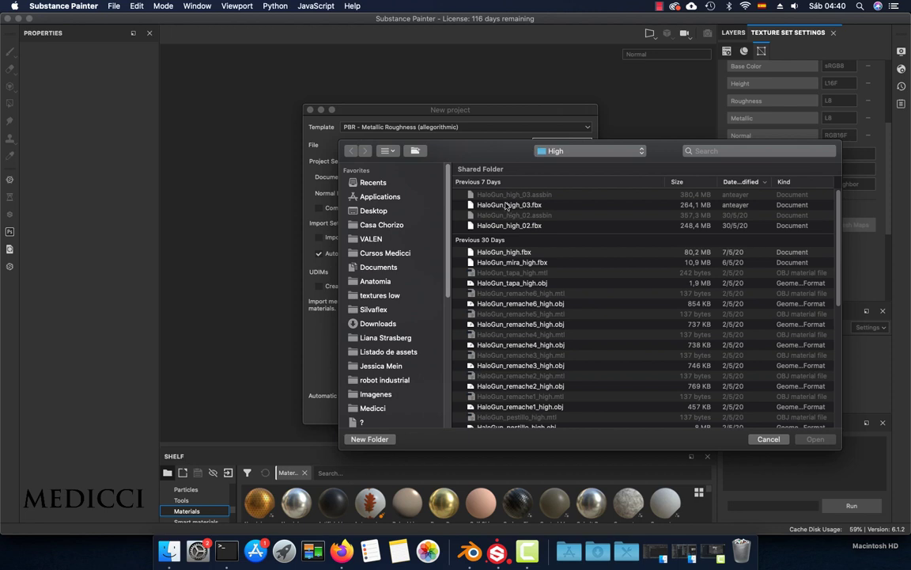
click(558, 150)
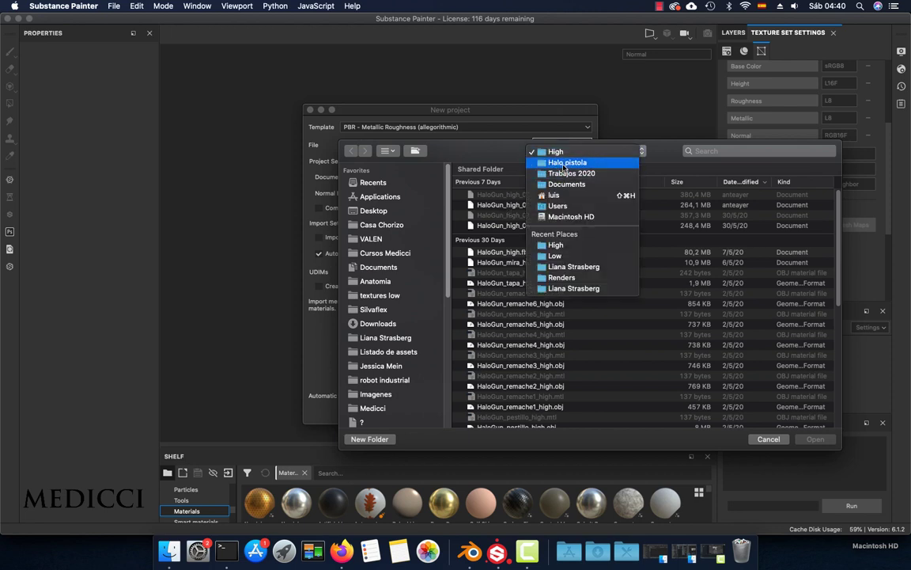
click(565, 163)
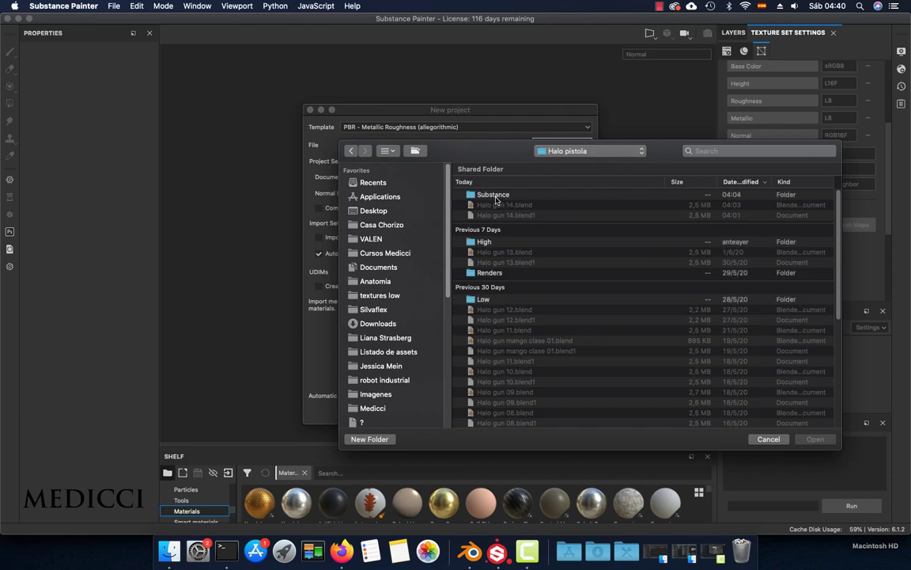
double_click(489, 299)
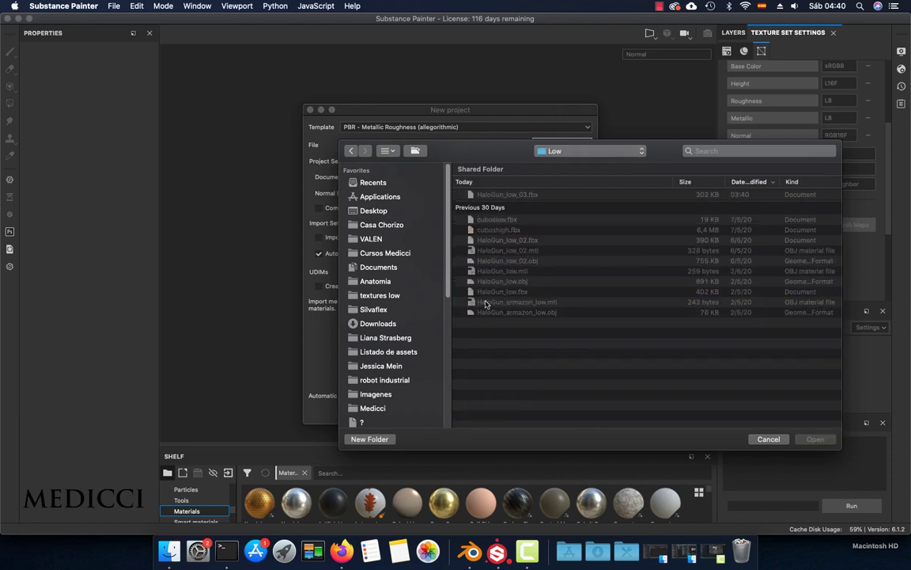
click(498, 197)
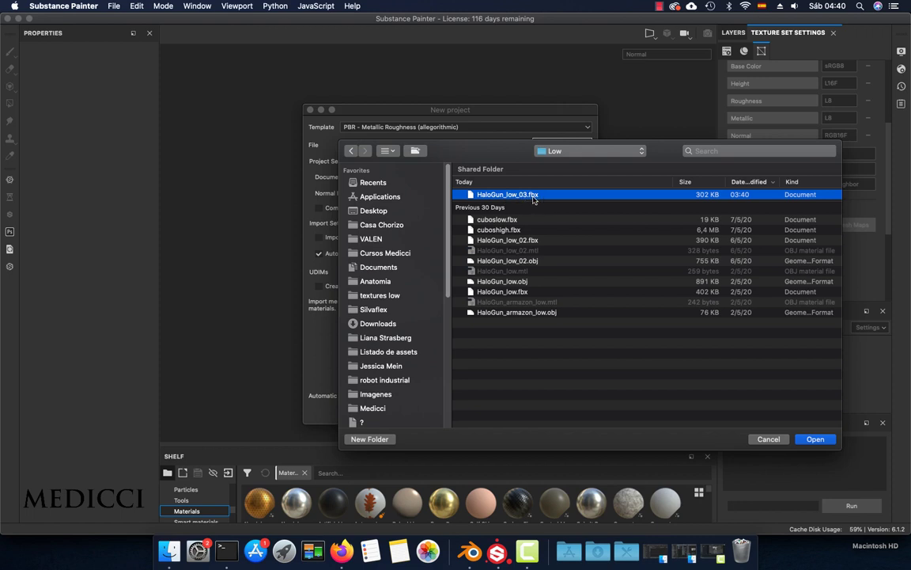
click(816, 439)
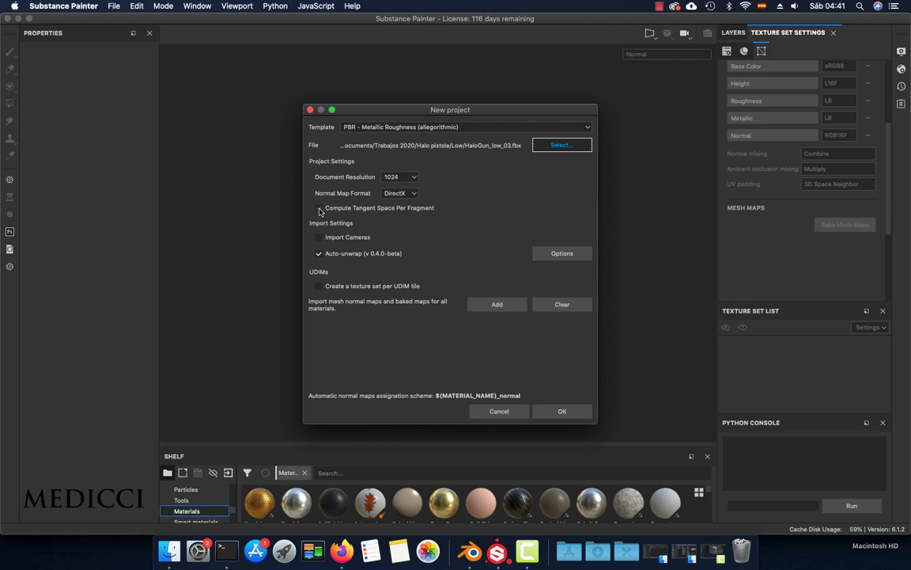
click(318, 209)
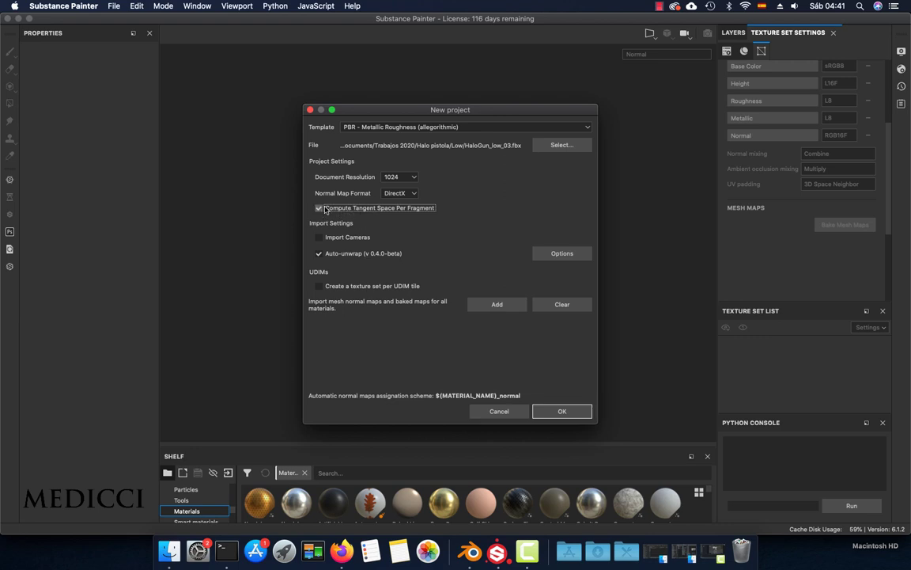
click(560, 411)
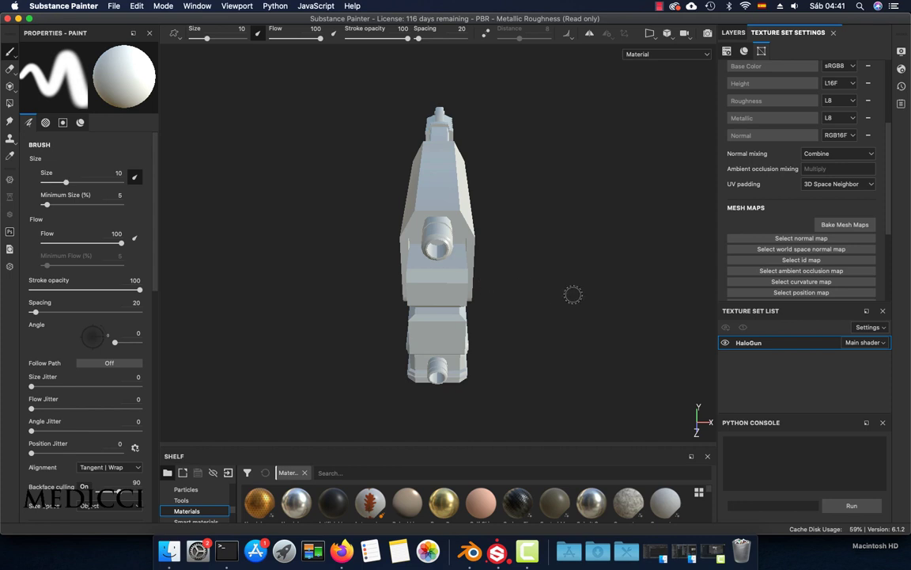
- Rotate the viewport to show the low-poly pistol from the side
alt+drag(550, 258, 417, 248)
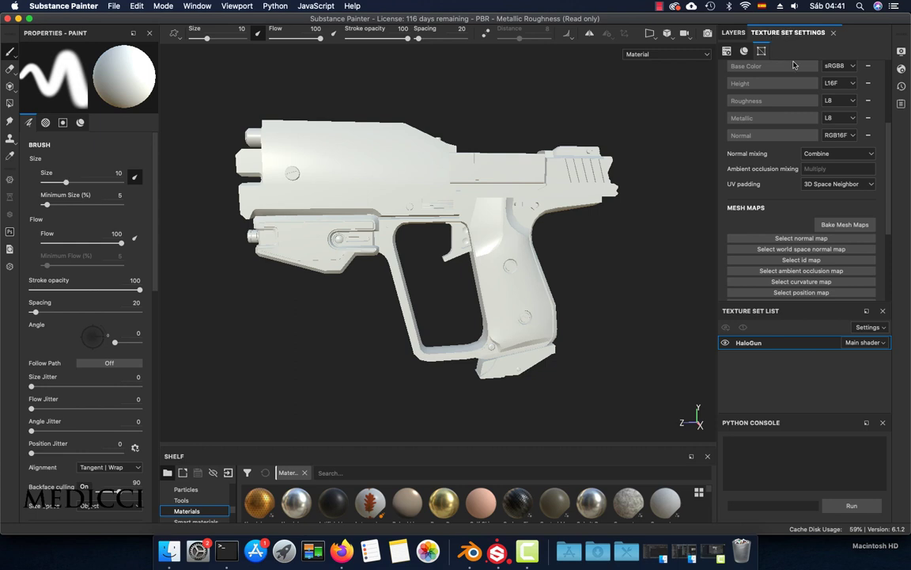
- Open Bake Mesh Maps and set the output size to 2048
click(836, 226)
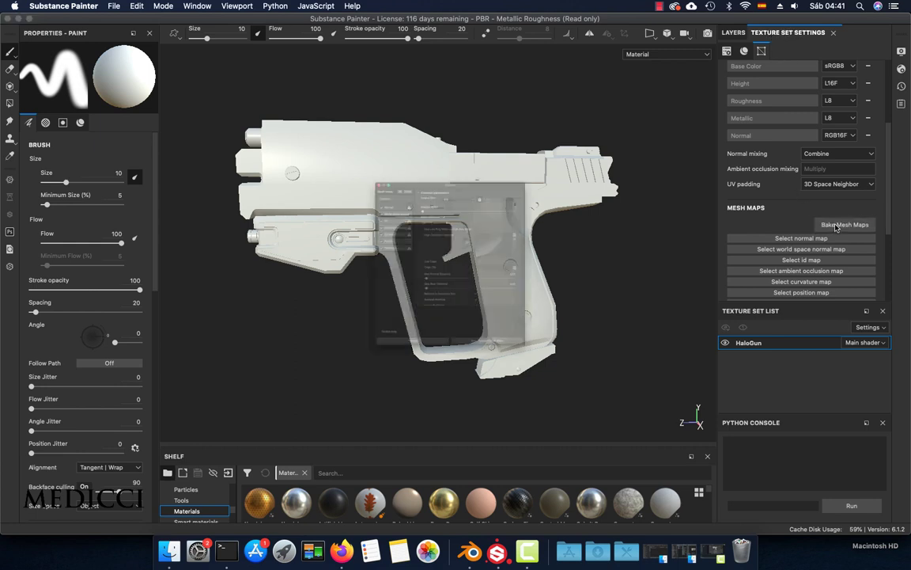
click(449, 116)
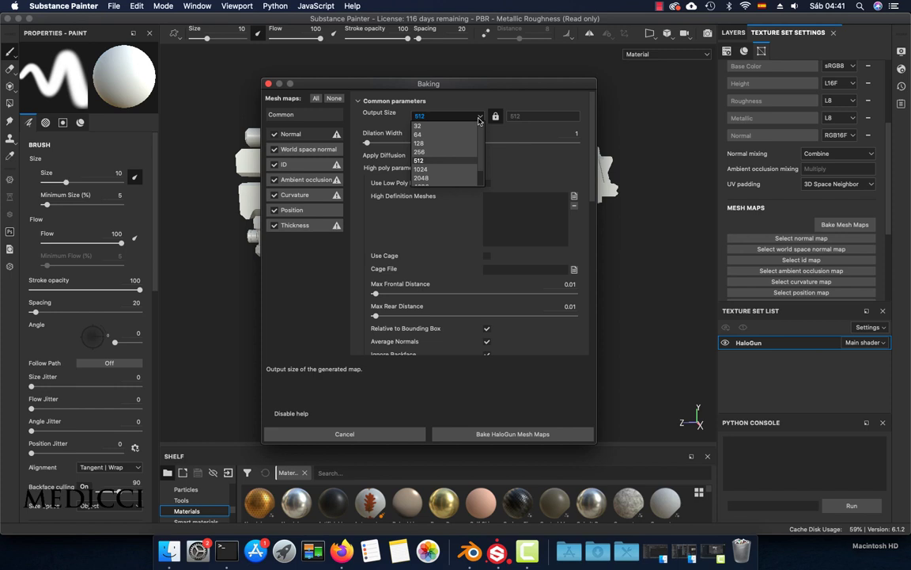
click(459, 177)
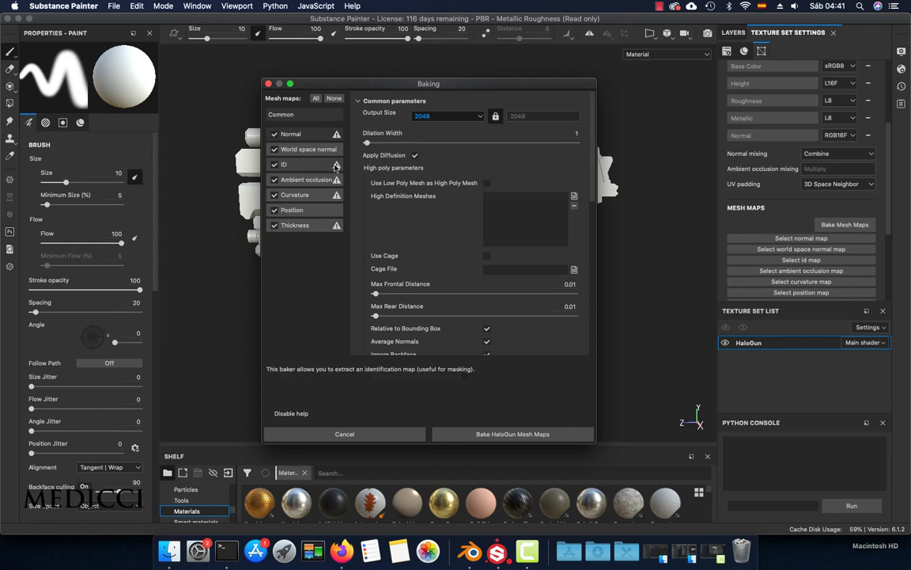
- Untick every mesh map, then enable only Normal and Ambient occlusion
click(275, 134)
click(275, 149)
click(274, 164)
click(274, 180)
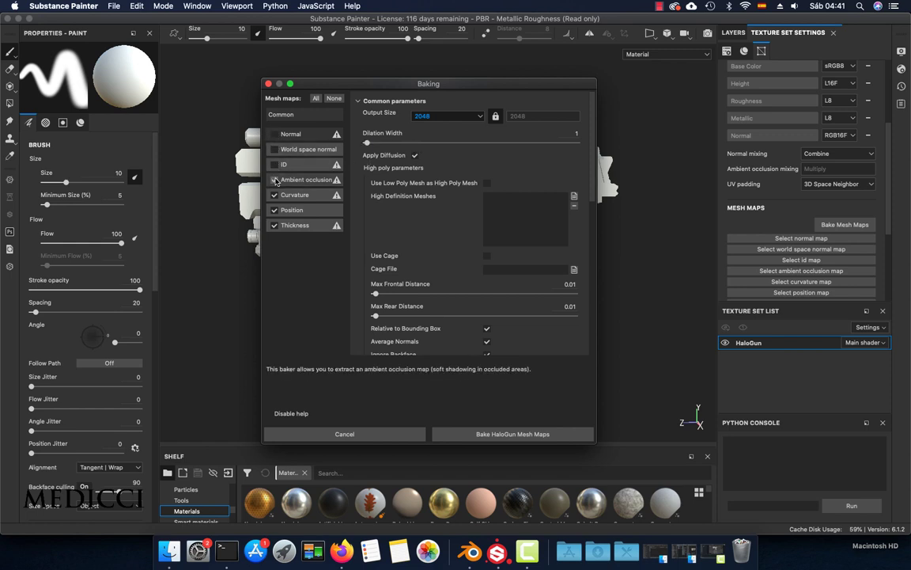
click(274, 195)
click(274, 209)
click(275, 224)
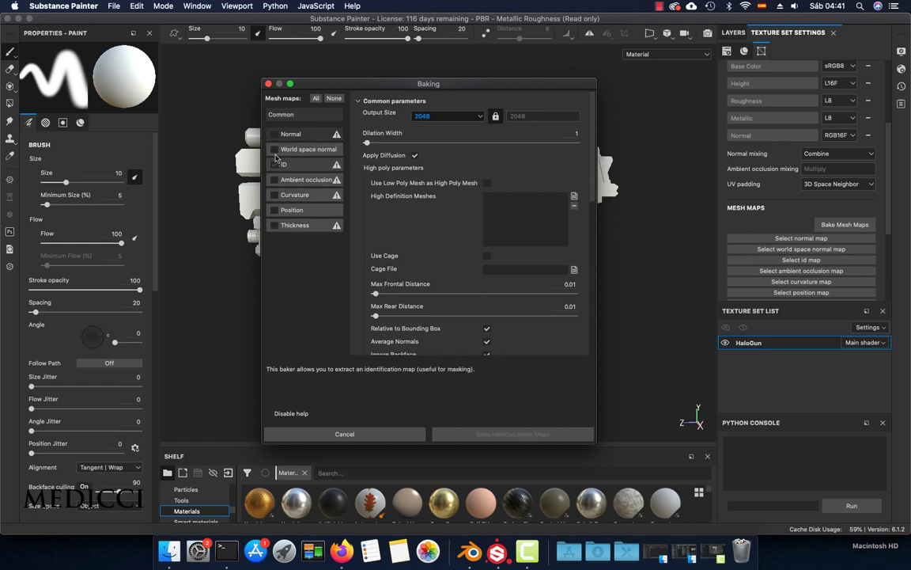
click(273, 134)
click(275, 180)
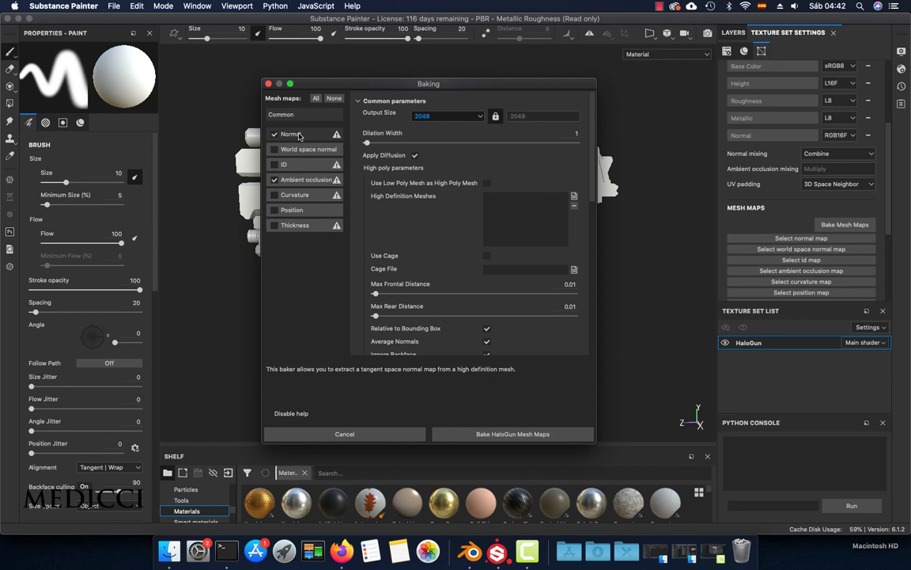
click(377, 146)
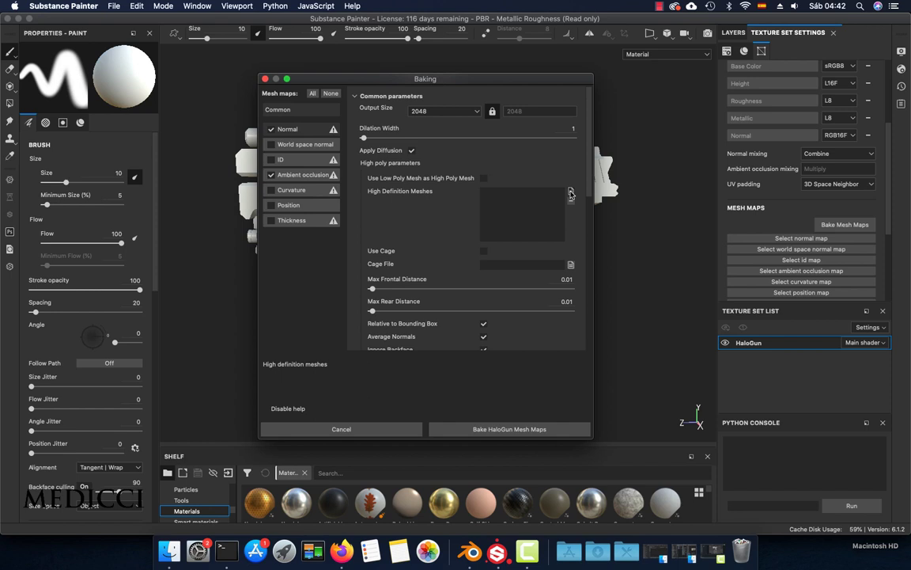
- Load HaloGun_high_03.fbx from Halo pistola/High as the high-definition bake mesh
click(570, 193)
click(512, 121)
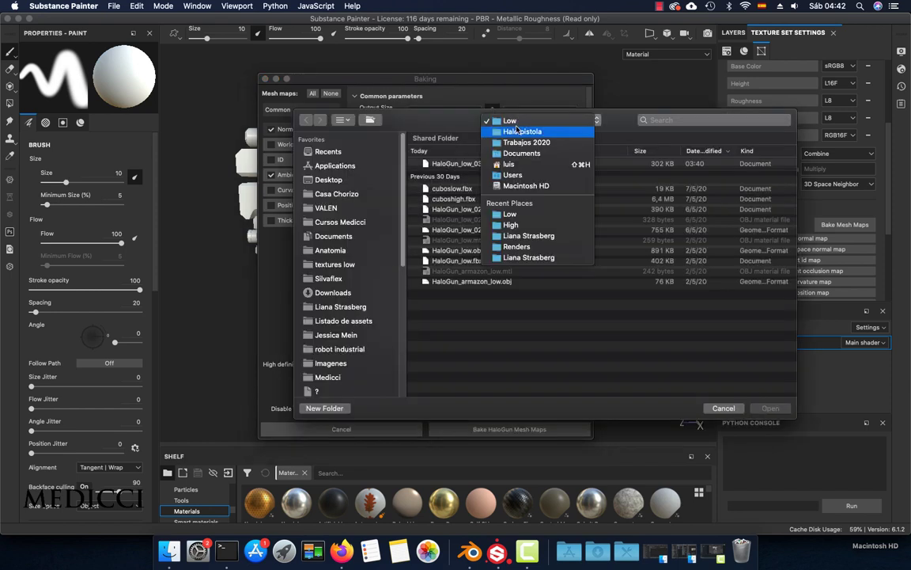
click(519, 131)
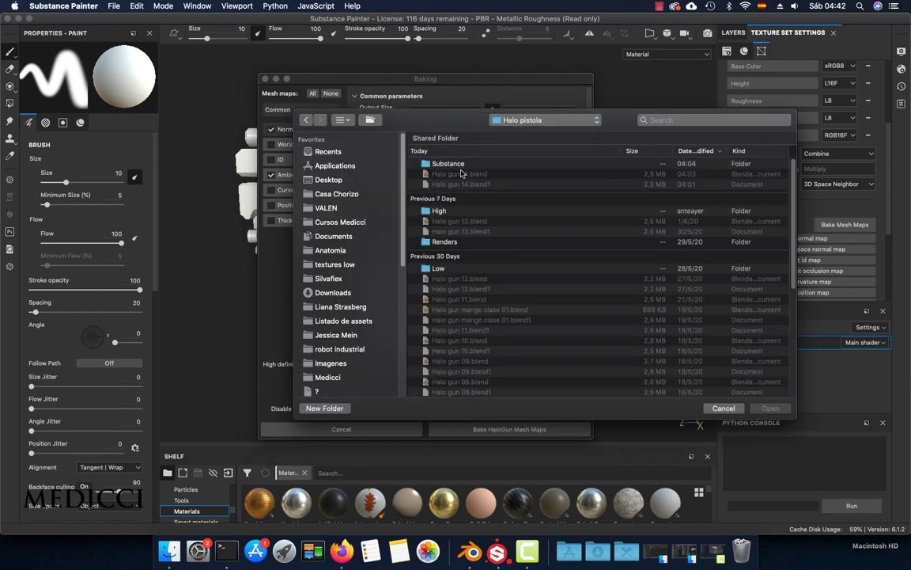
click(443, 214)
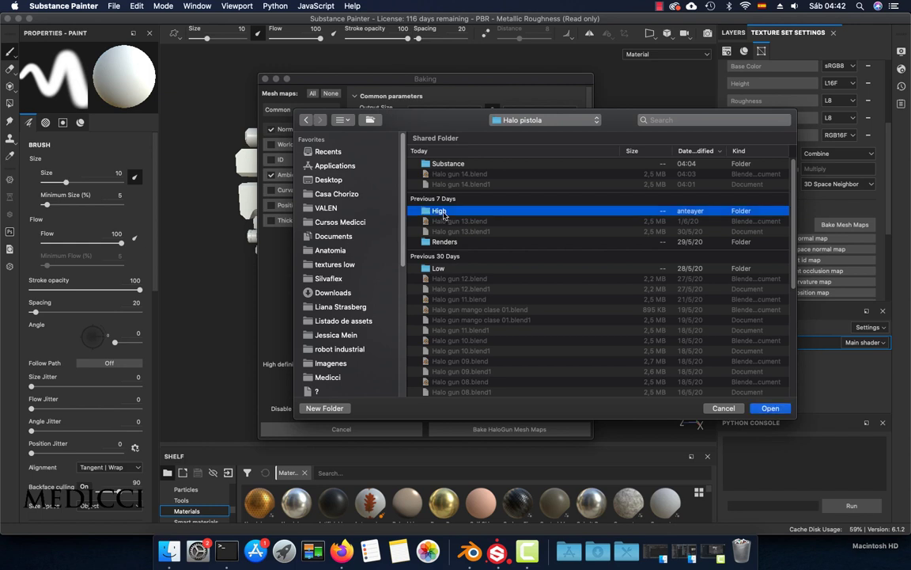
double_click(443, 212)
click(448, 173)
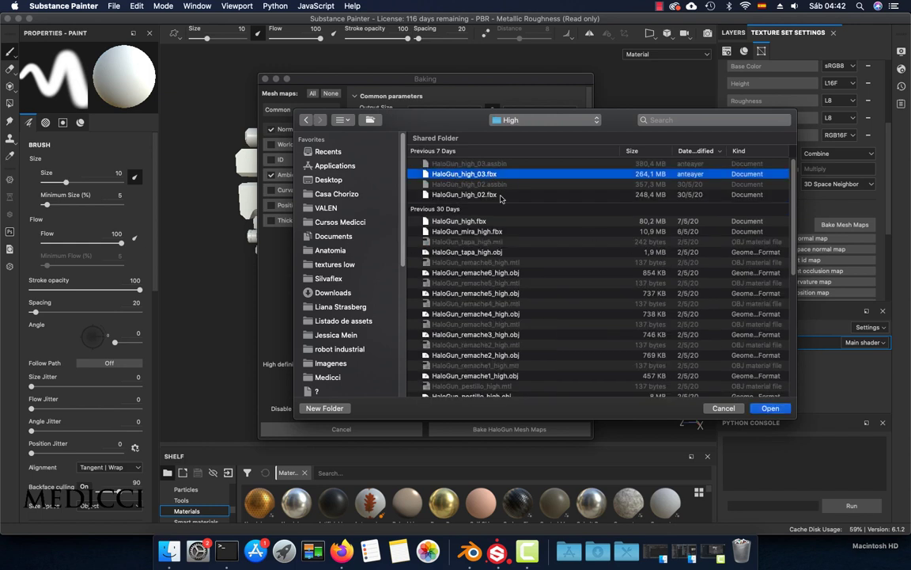
click(770, 408)
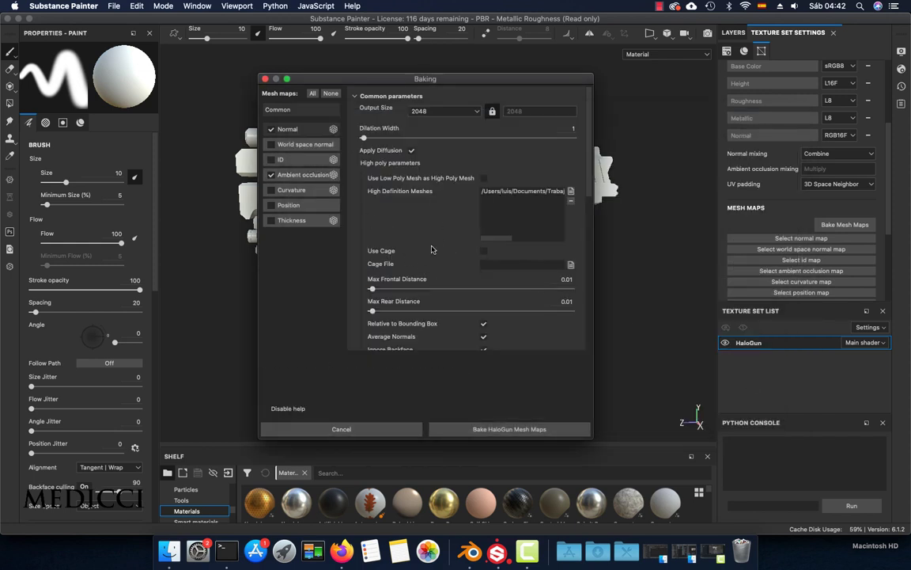
- In the bake Common parameters, keep Antialiasing at None and set Match to By Mesh Name
scroll(432, 250, down, 5)
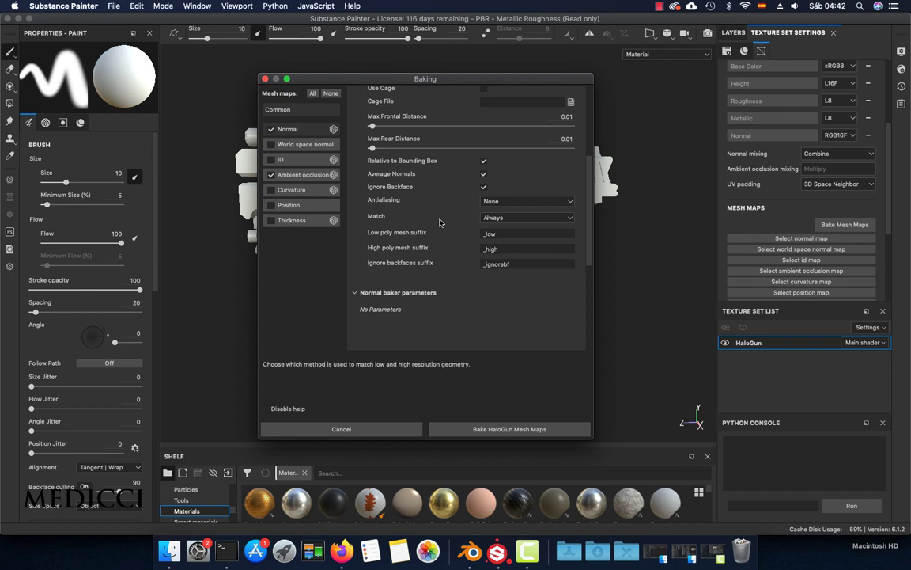
click(499, 202)
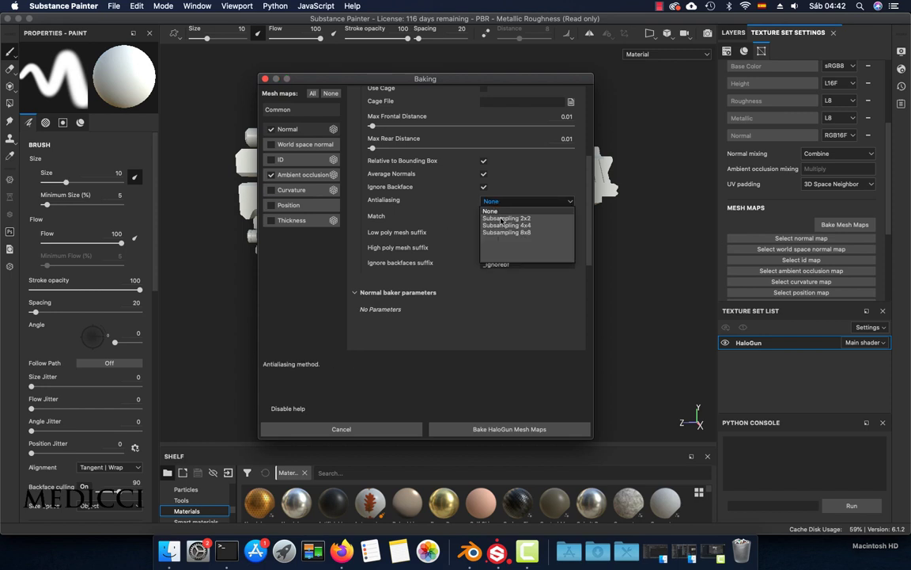
click(491, 211)
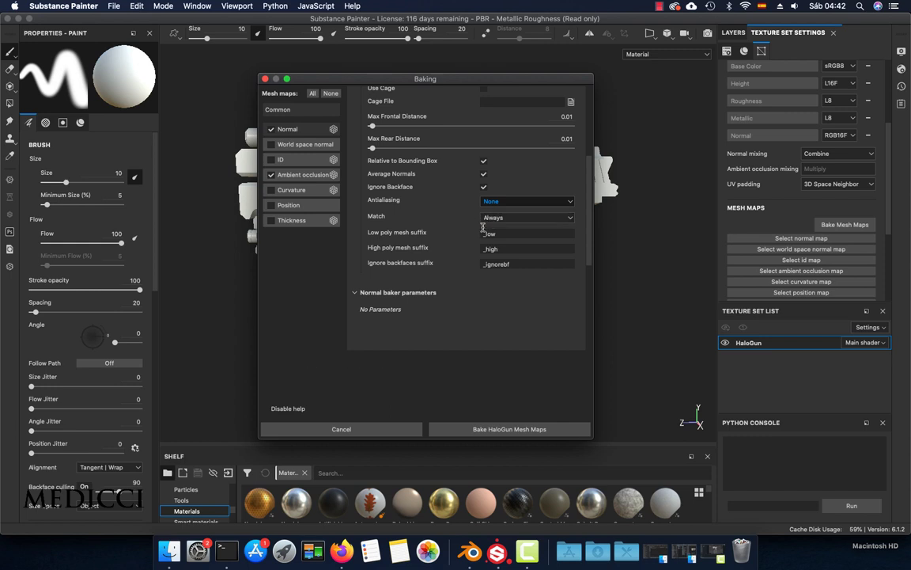
click(484, 218)
click(484, 218)
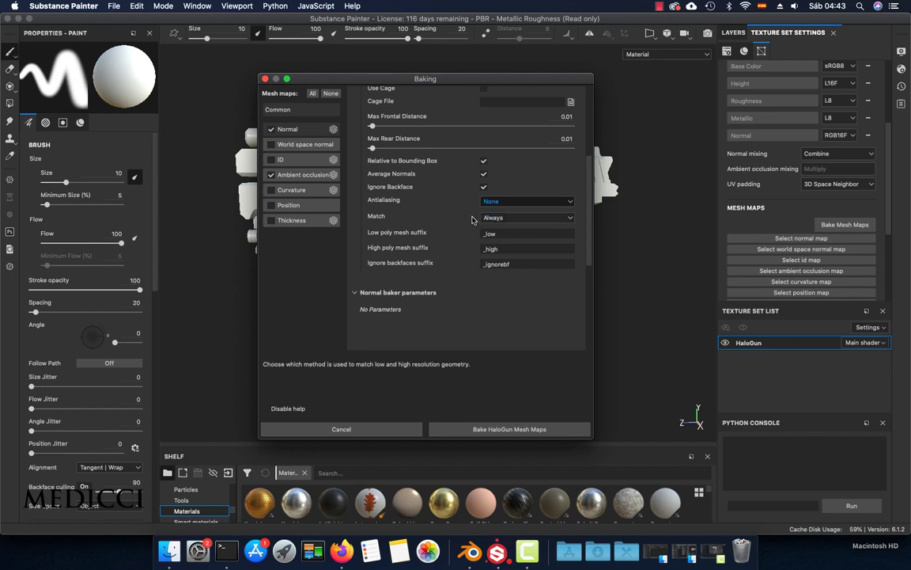
click(528, 218)
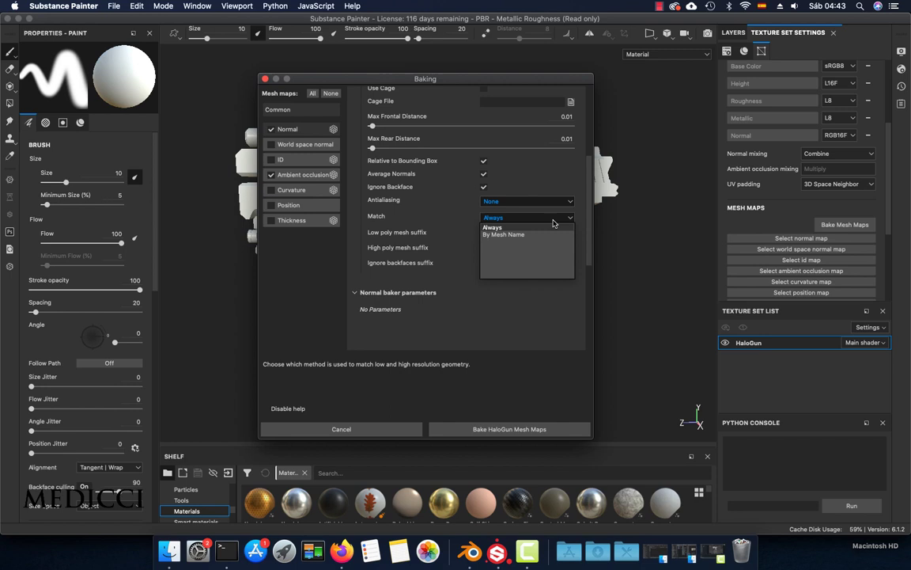
click(513, 236)
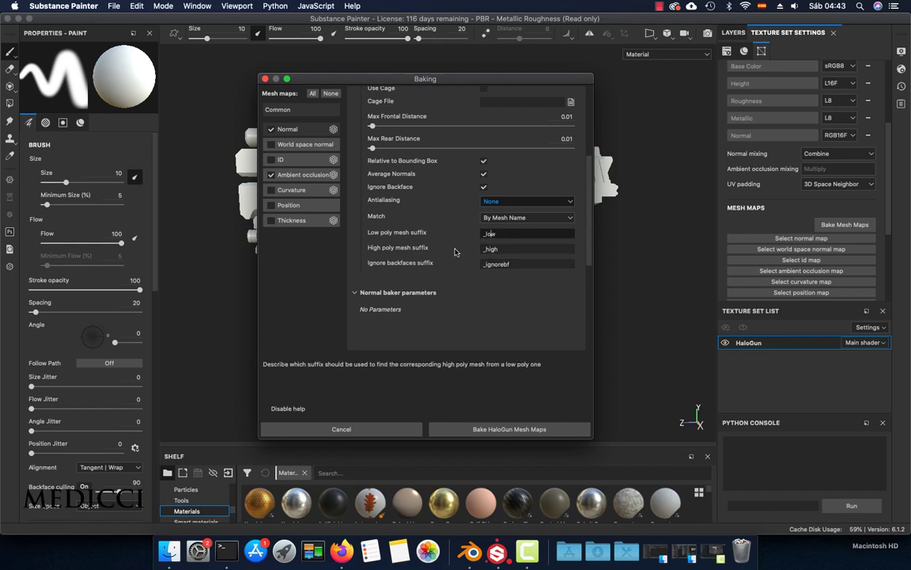
scroll(453, 253, up, 5)
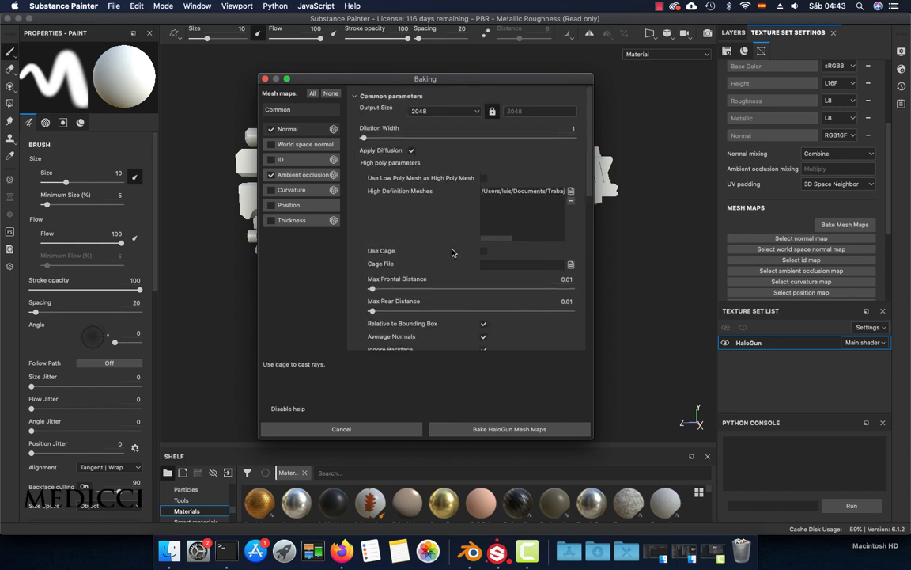
scroll(453, 252, down, 5)
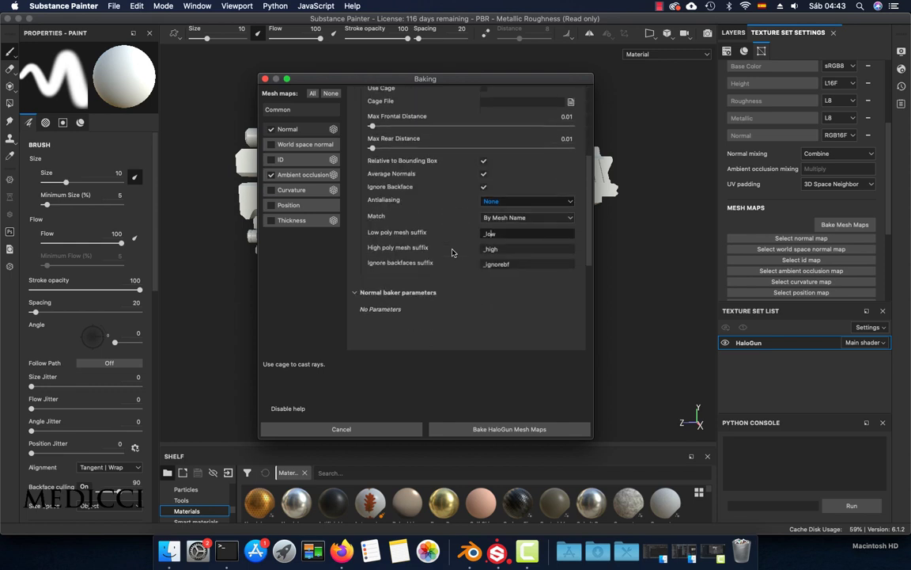
scroll(454, 252, down, 1)
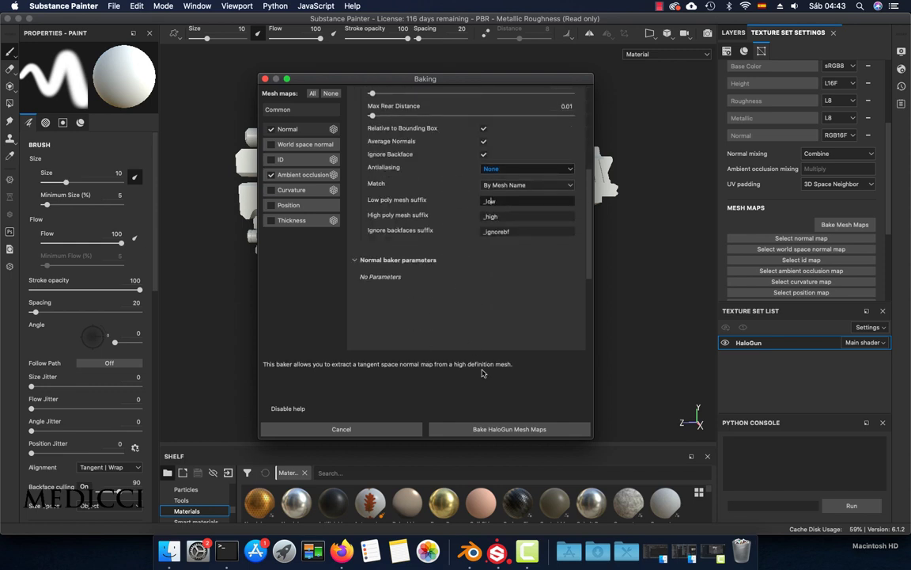
- Bake the HaloGun normal and AO mesh maps, moving the progress window aside
click(495, 430)
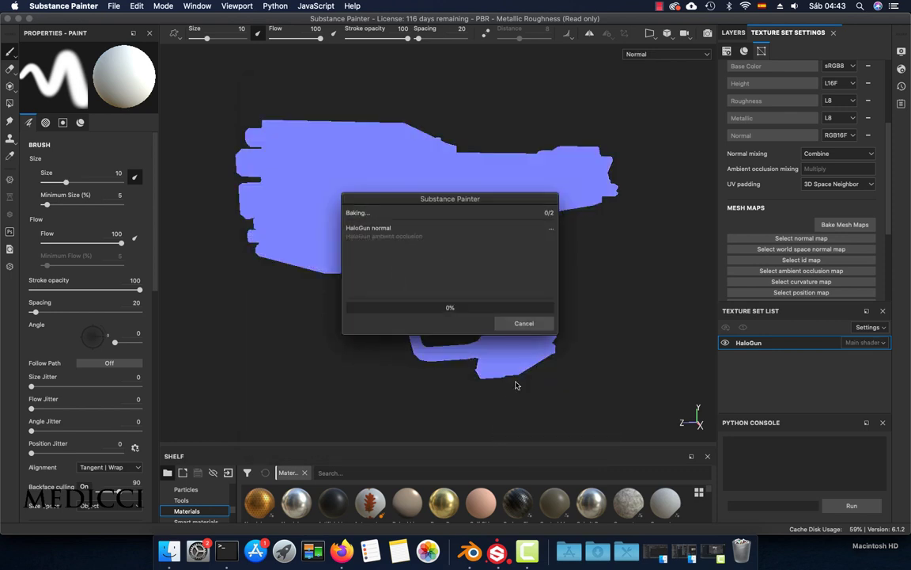
drag(439, 202, 693, 147)
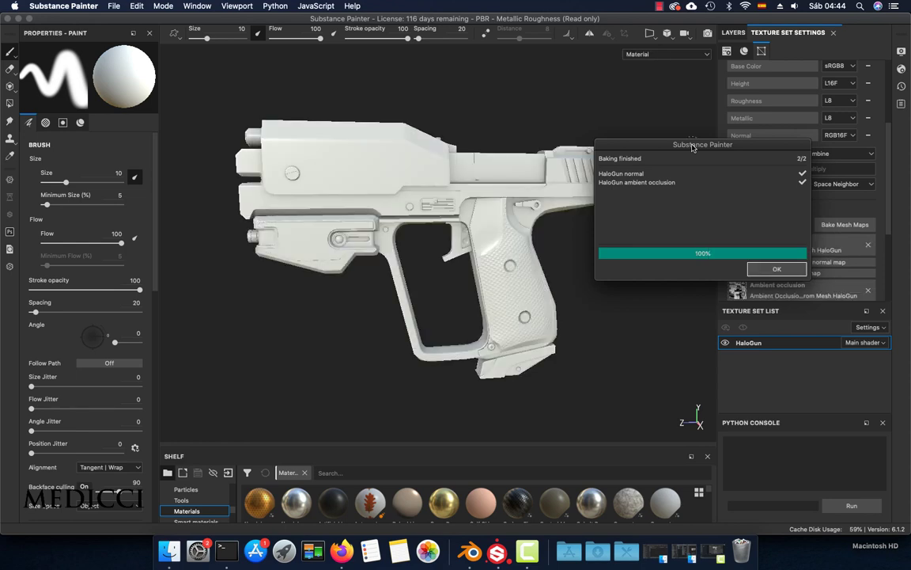
click(775, 270)
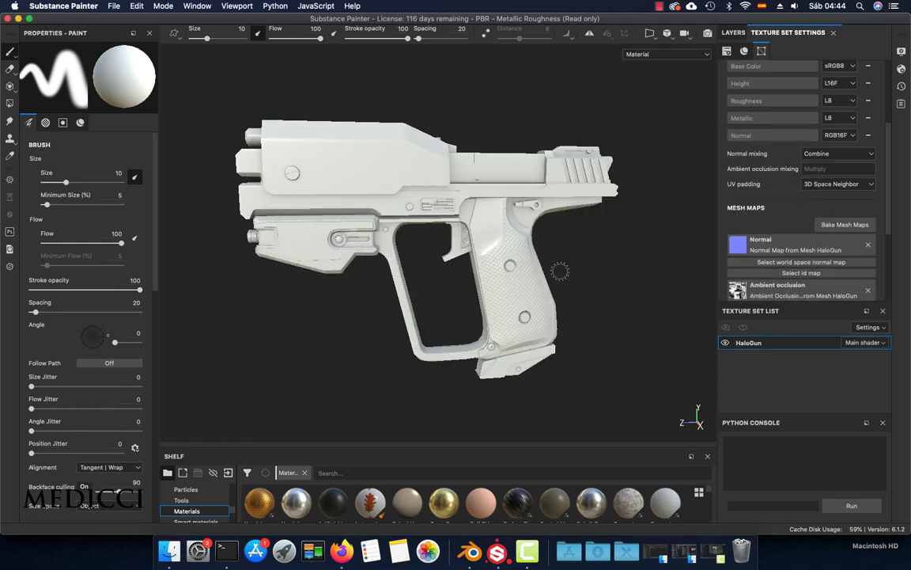
alt+drag(562, 264, 534, 210)
alt+drag(564, 288, 570, 254)
scroll(584, 340, up, 8)
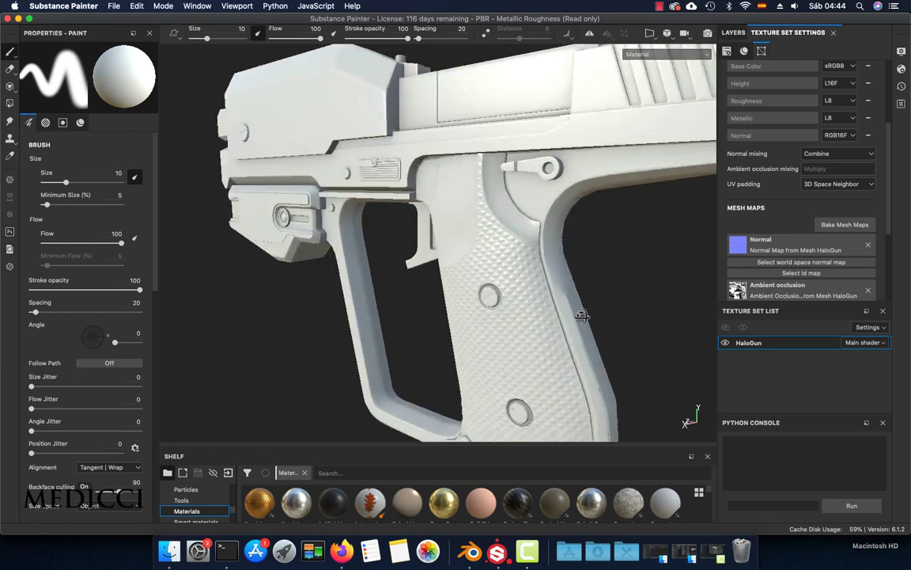
alt+drag(567, 249, 446, 290)
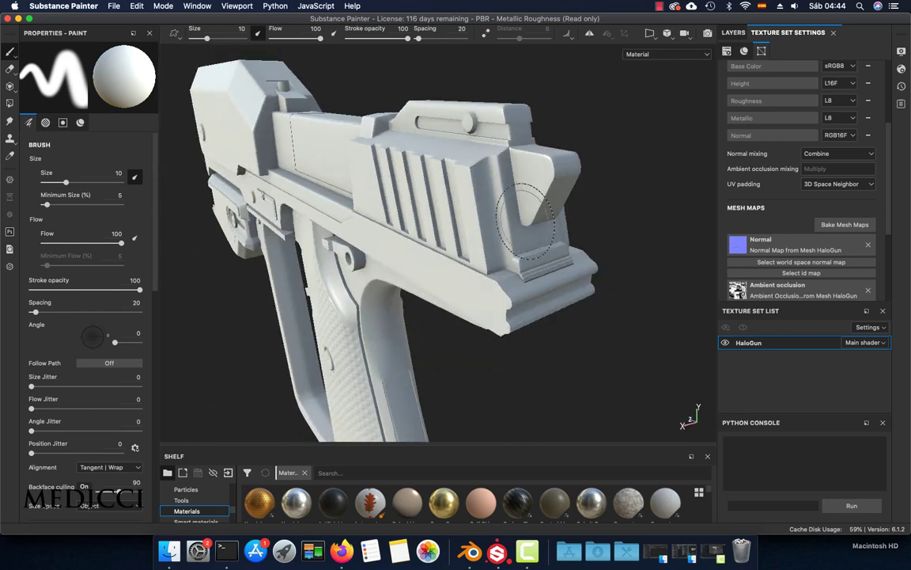
alt+drag(522, 259, 345, 274)
scroll(345, 274, up, 5)
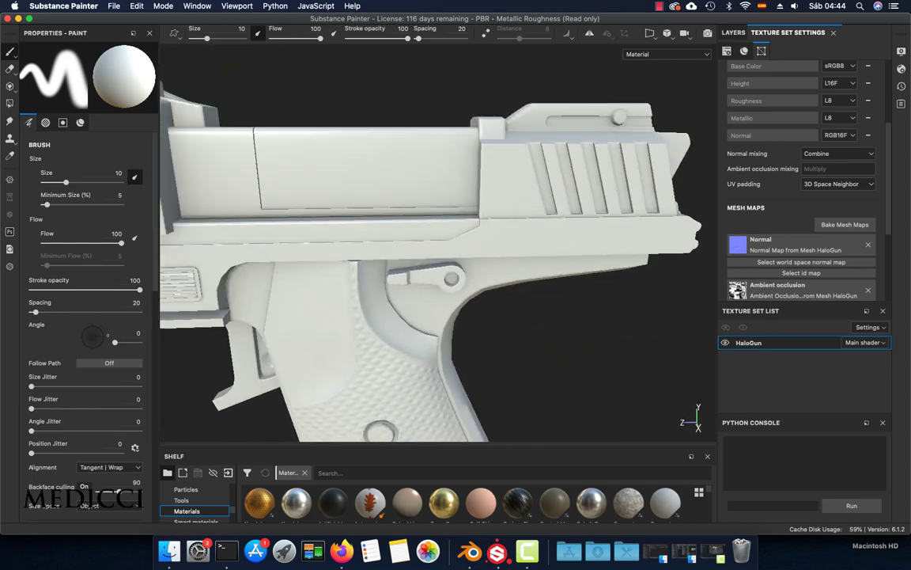
middle_drag(285, 253, 445, 250)
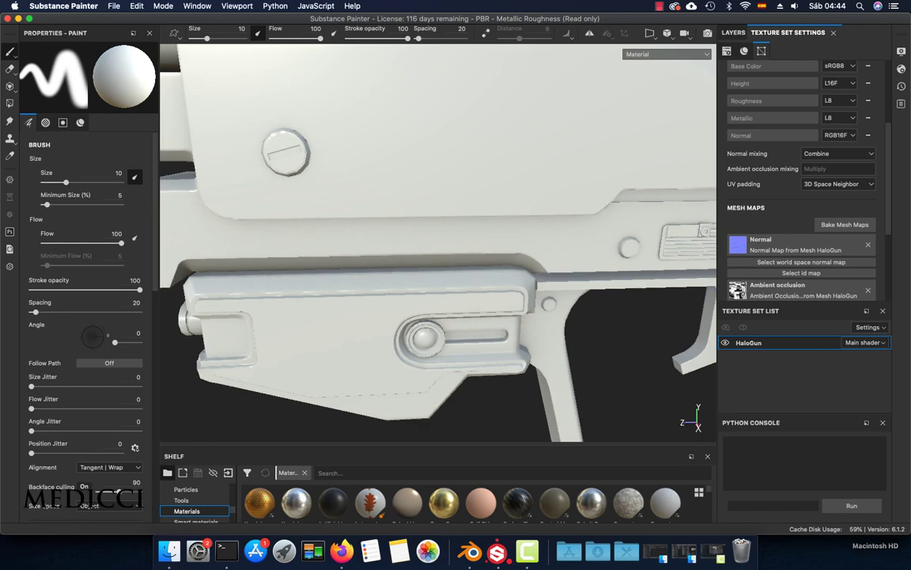
alt+drag(445, 250, 535, 234)
alt+drag(448, 273, 491, 289)
scroll(462, 229, up, 2)
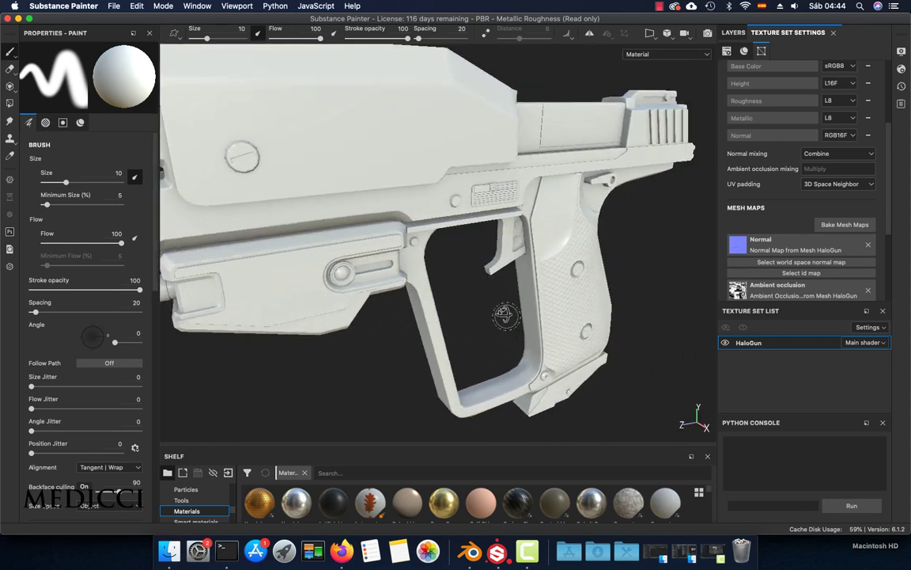
scroll(504, 314, up, 3)
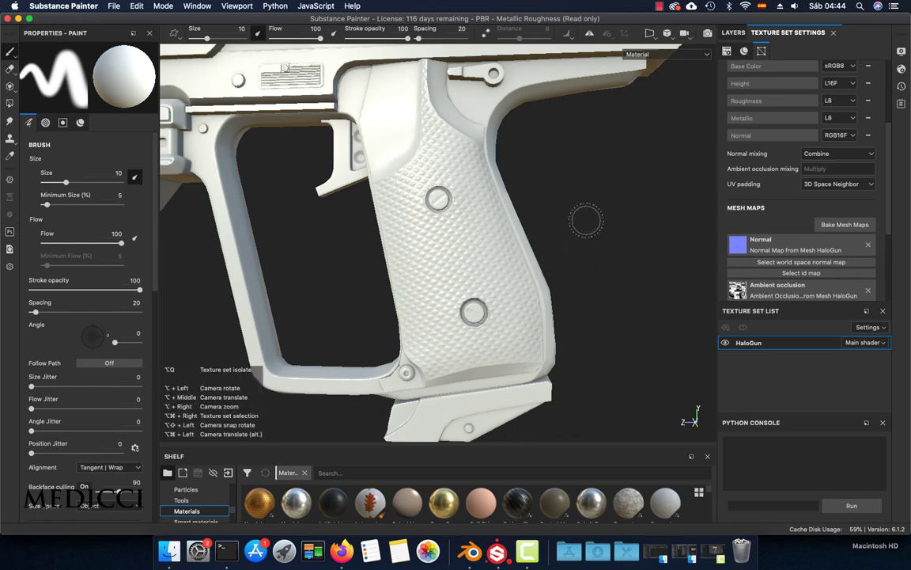
mouse_move(528, 204)
alt+mouse_down()
mouse_move(535, 152)
mouse_move(529, 194)
mouse_move(552, 297)
mouse_move(604, 254)
mouse_move(461, 278)
alt+mouse_up()
click(666, 54)
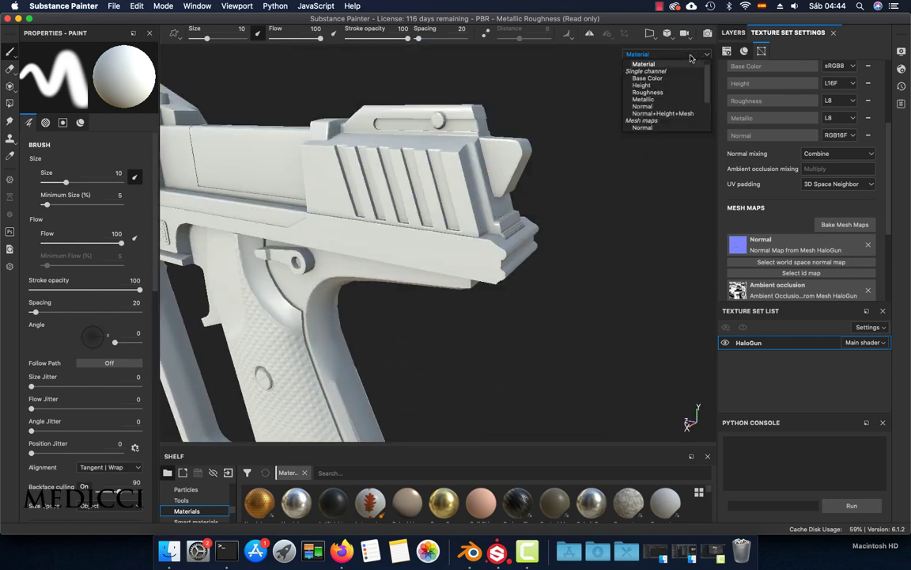
scroll(665, 89, down, 3)
click(662, 86)
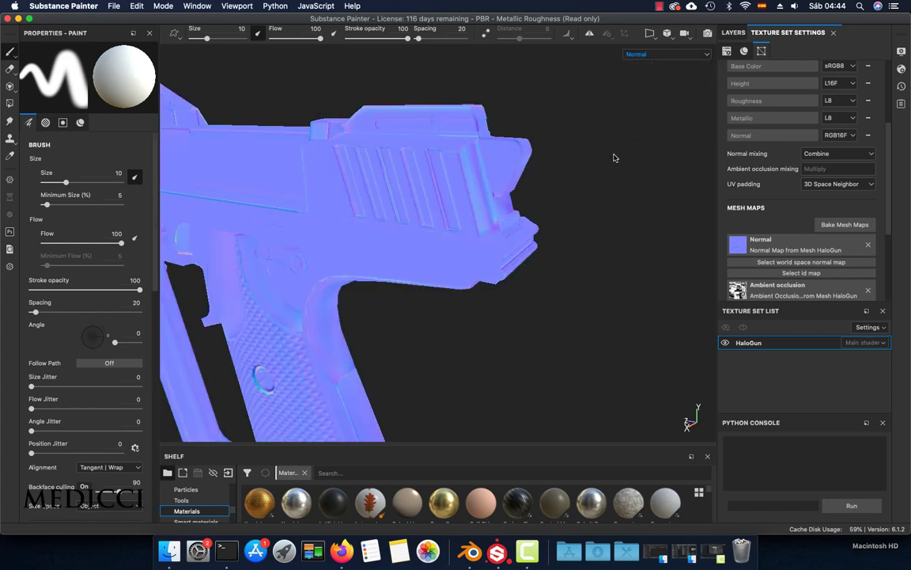
alt+drag(555, 142, 557, 185)
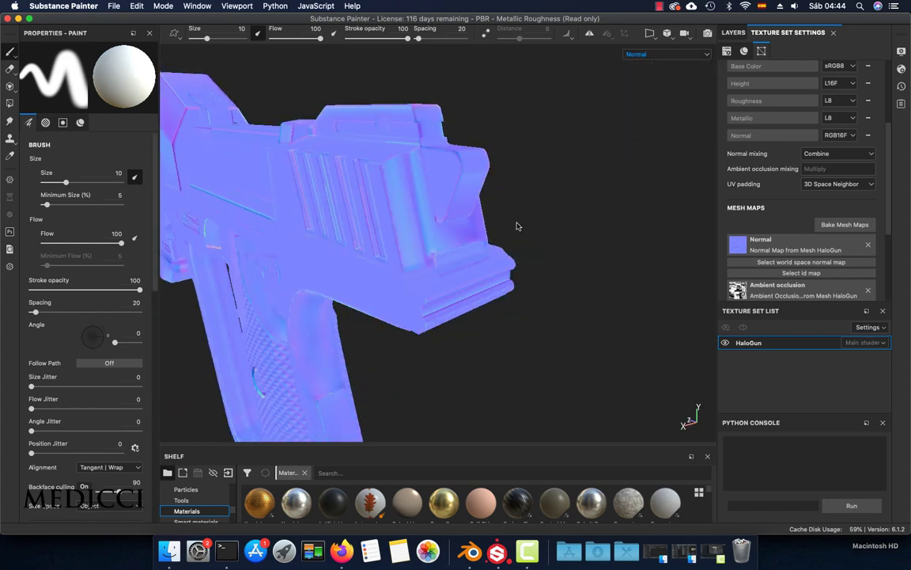
alt+drag(440, 221, 420, 223)
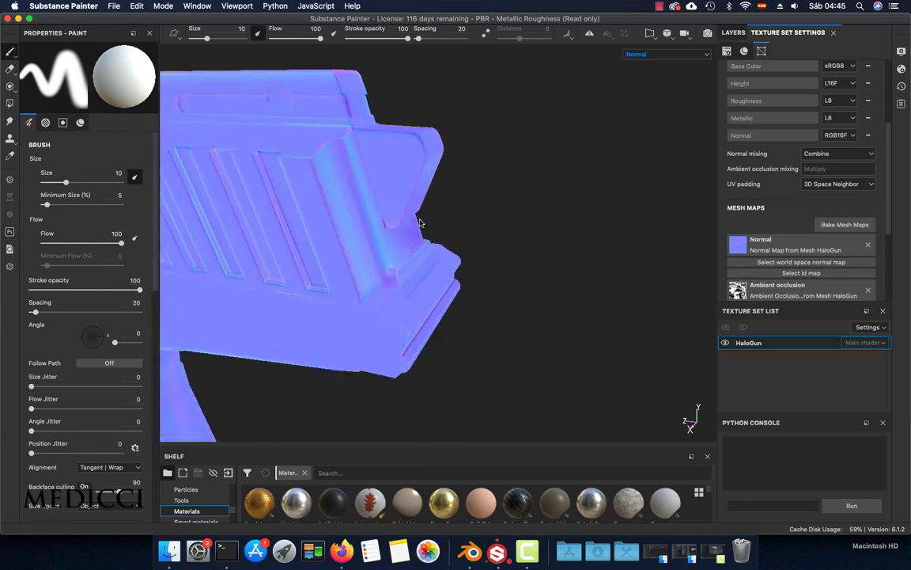
alt+drag(400, 316, 540, 311)
scroll(373, 251, down, 2)
scroll(334, 250, up, 2)
scroll(471, 227, up, 2)
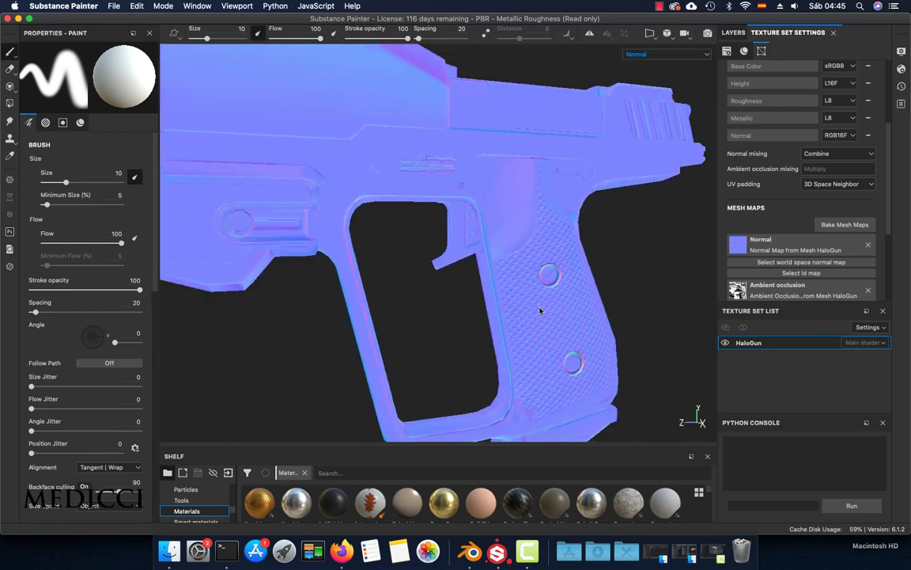
scroll(540, 311, down, 5)
- Switch the viewport back to Material view, orbit the gun, and rotate the environment lighting
alt+drag(584, 231, 617, 197)
click(667, 53)
click(642, 64)
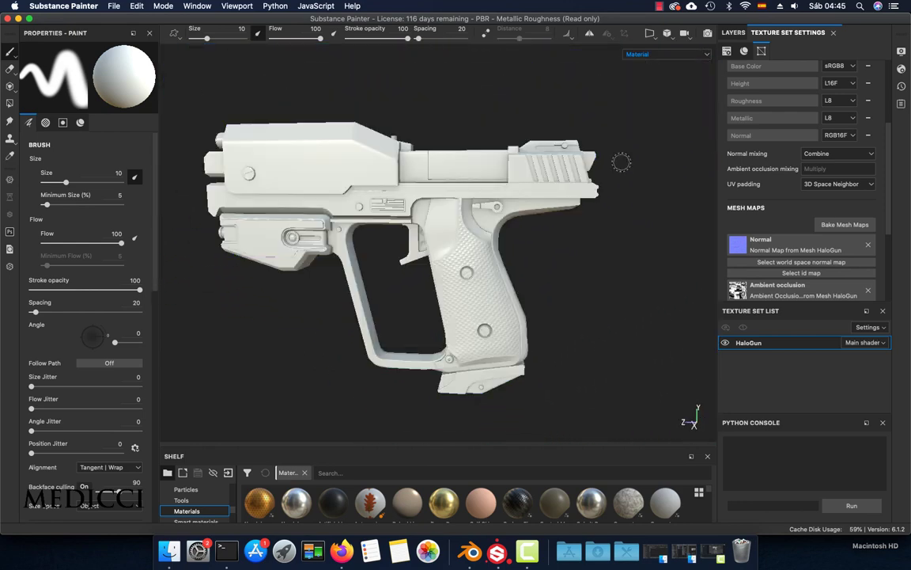
alt+drag(584, 267, 545, 296)
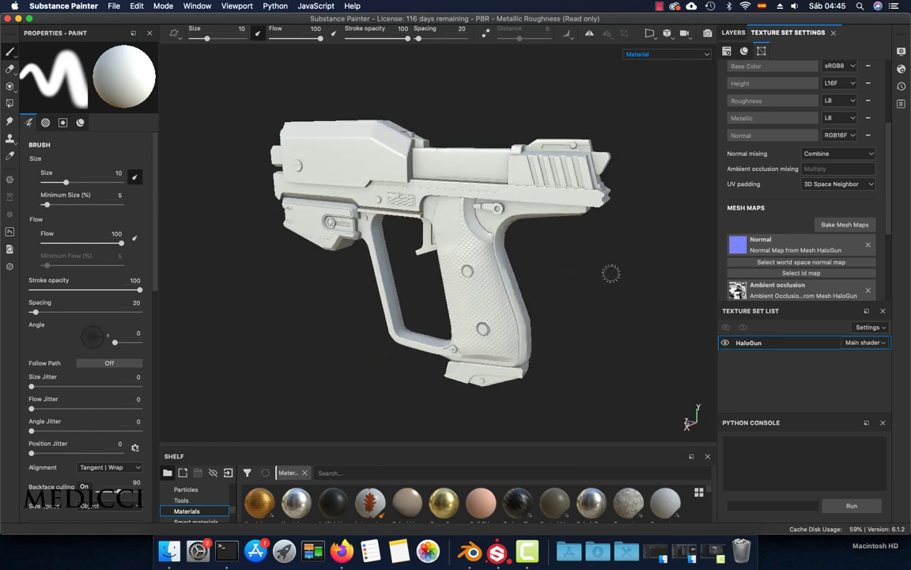
mouse_move(611, 273)
shift+right_down()
mouse_move(576, 264)
mouse_move(530, 274)
mouse_move(598, 272)
shift+right_up()
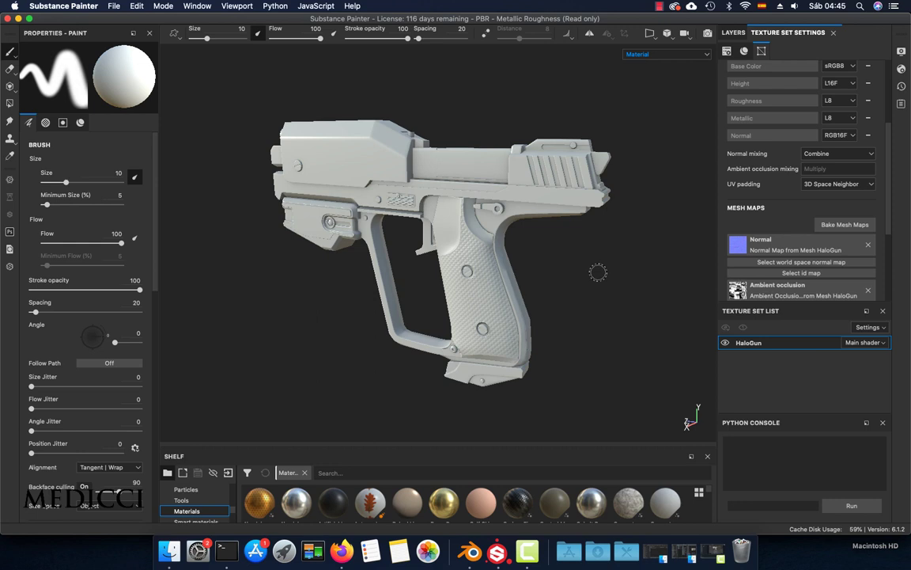